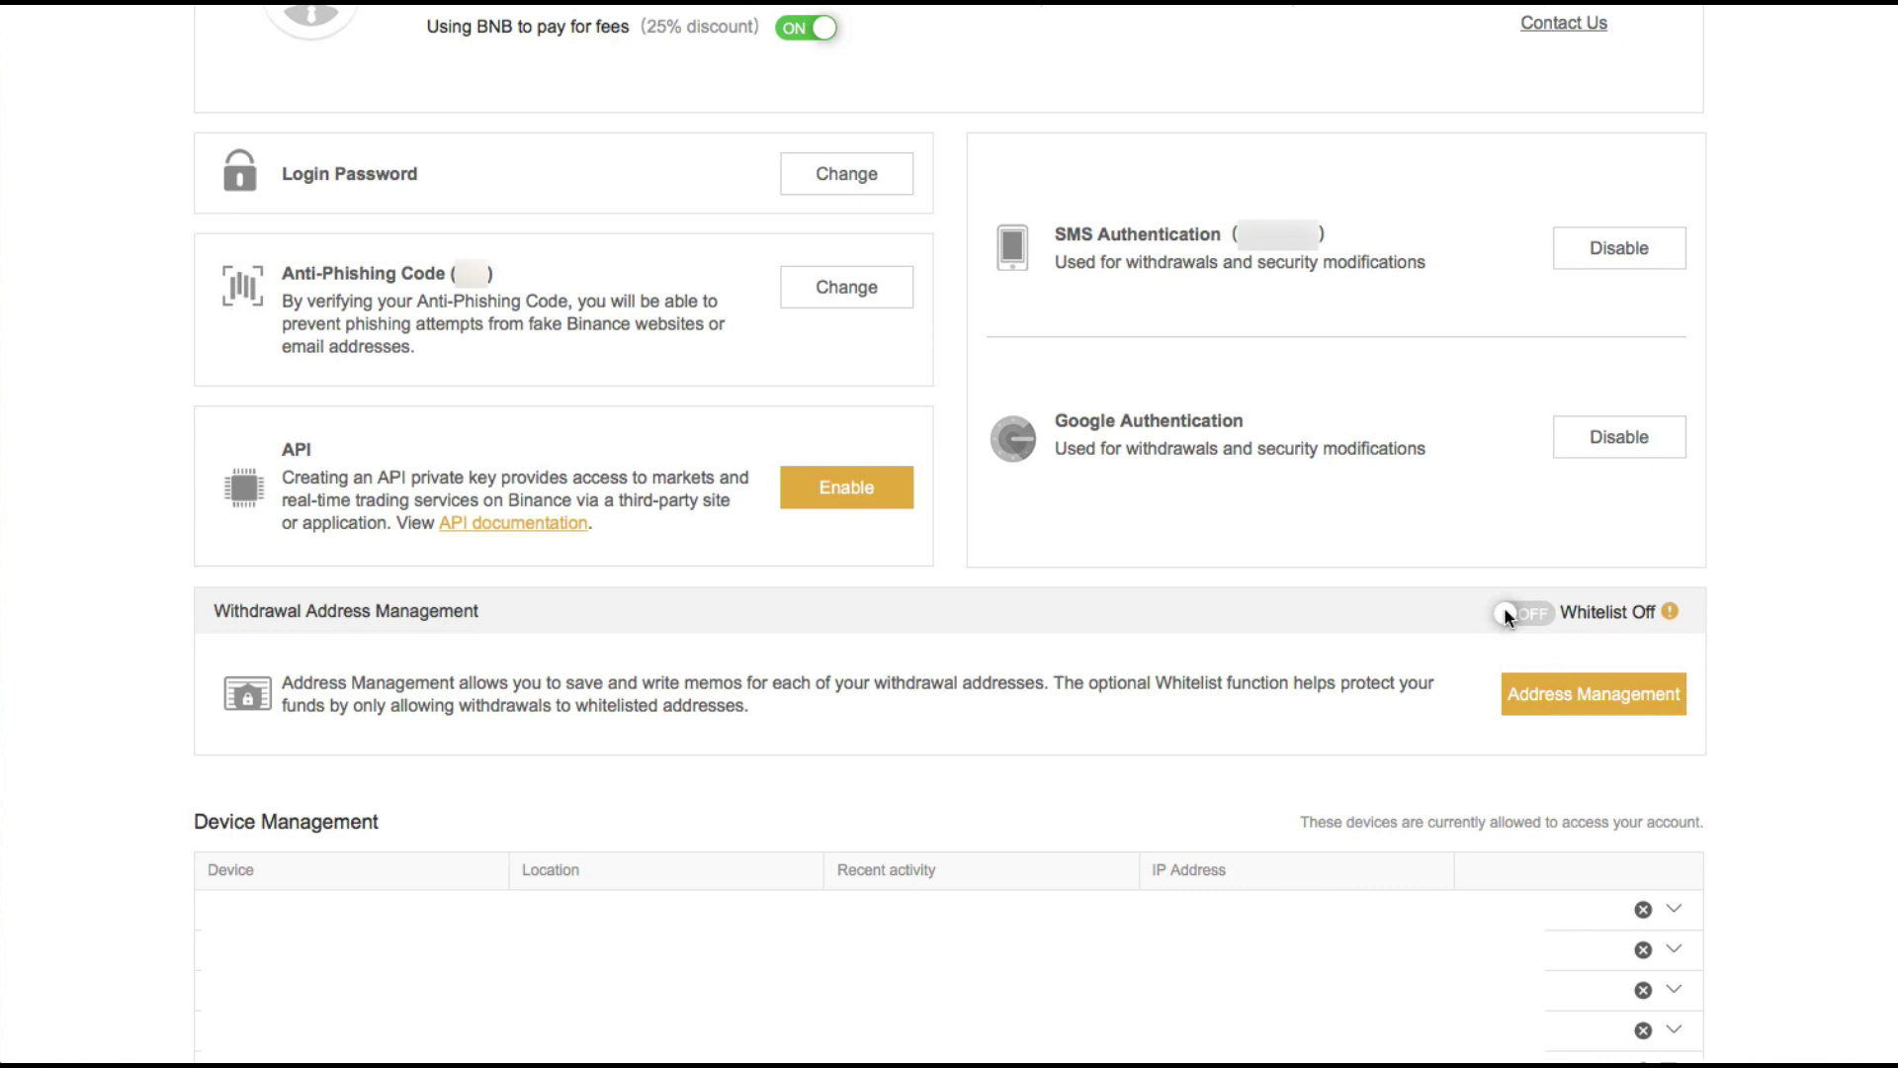
# - Switch on the withdrawal whitelist, confirm, and verify with the Google Authenticator code
pyautogui.moveTo(1669, 613)
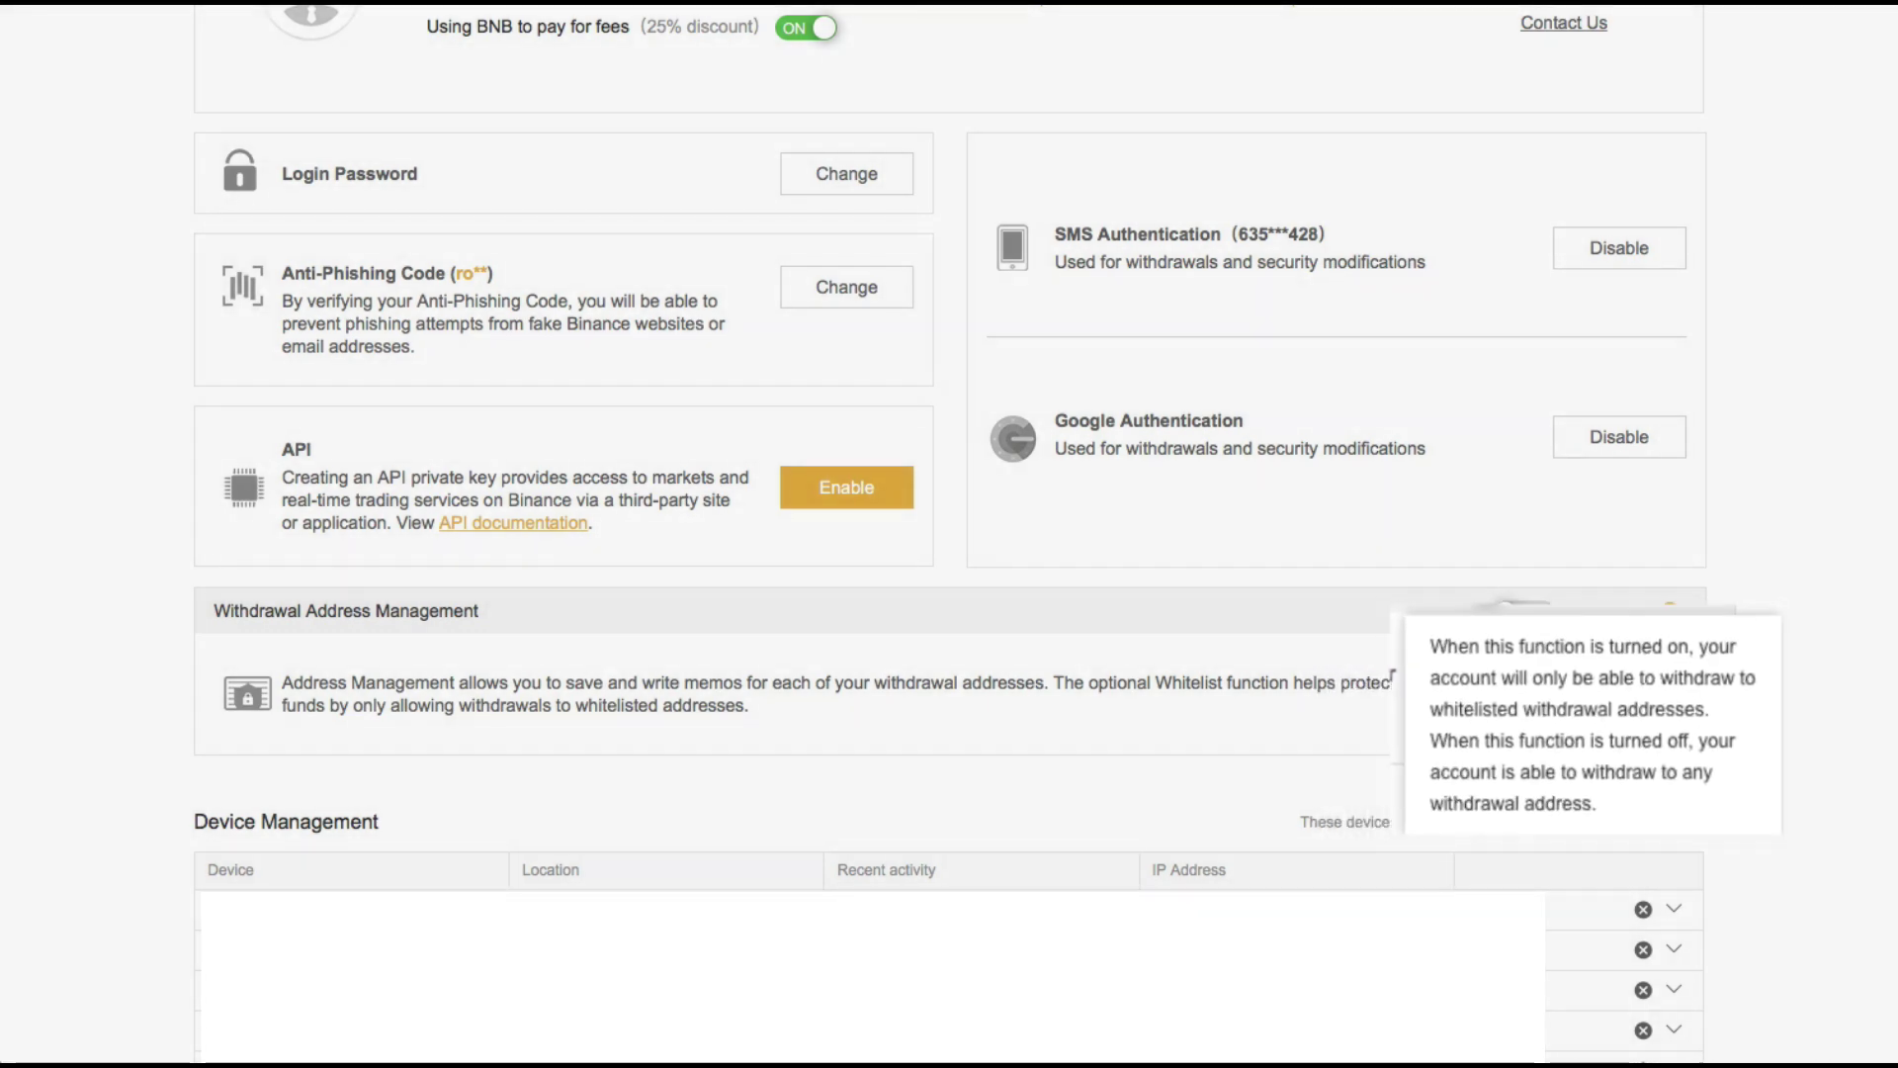
pyautogui.click(1523, 612)
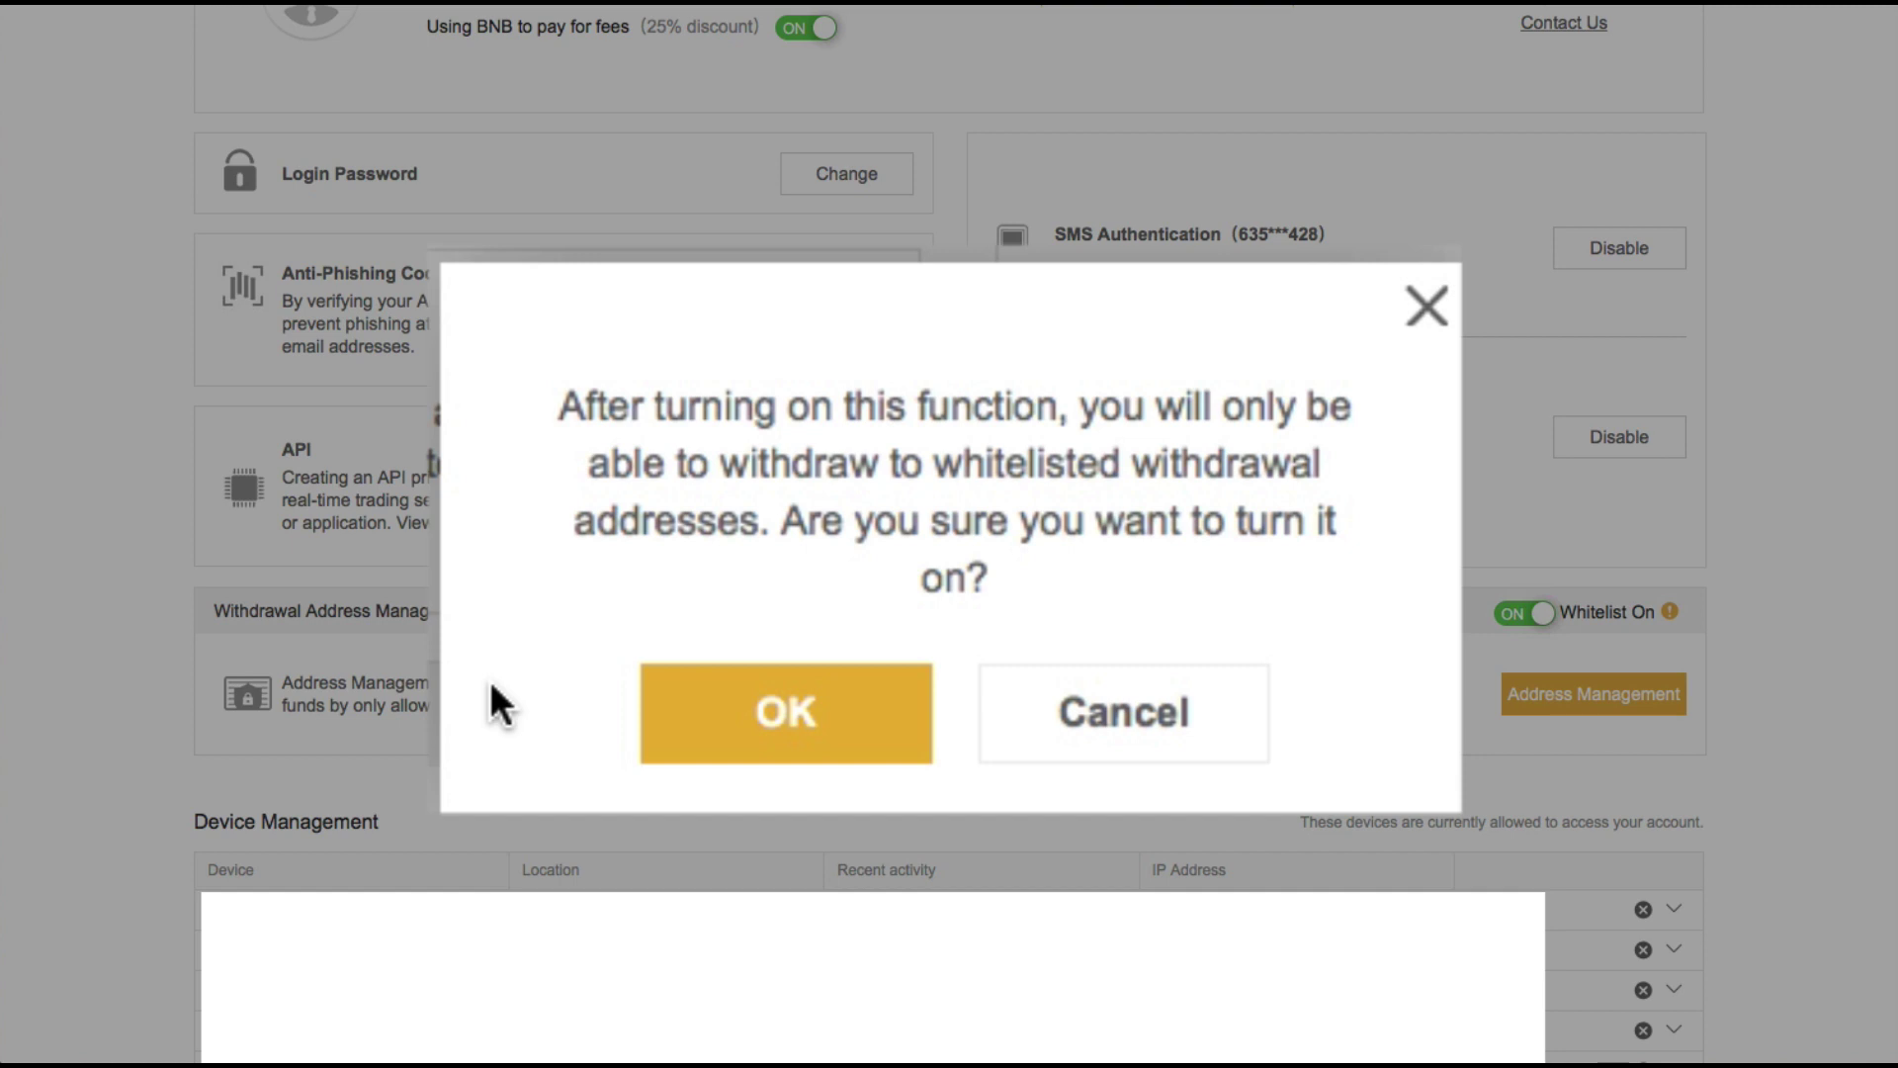
pyautogui.click(840, 687)
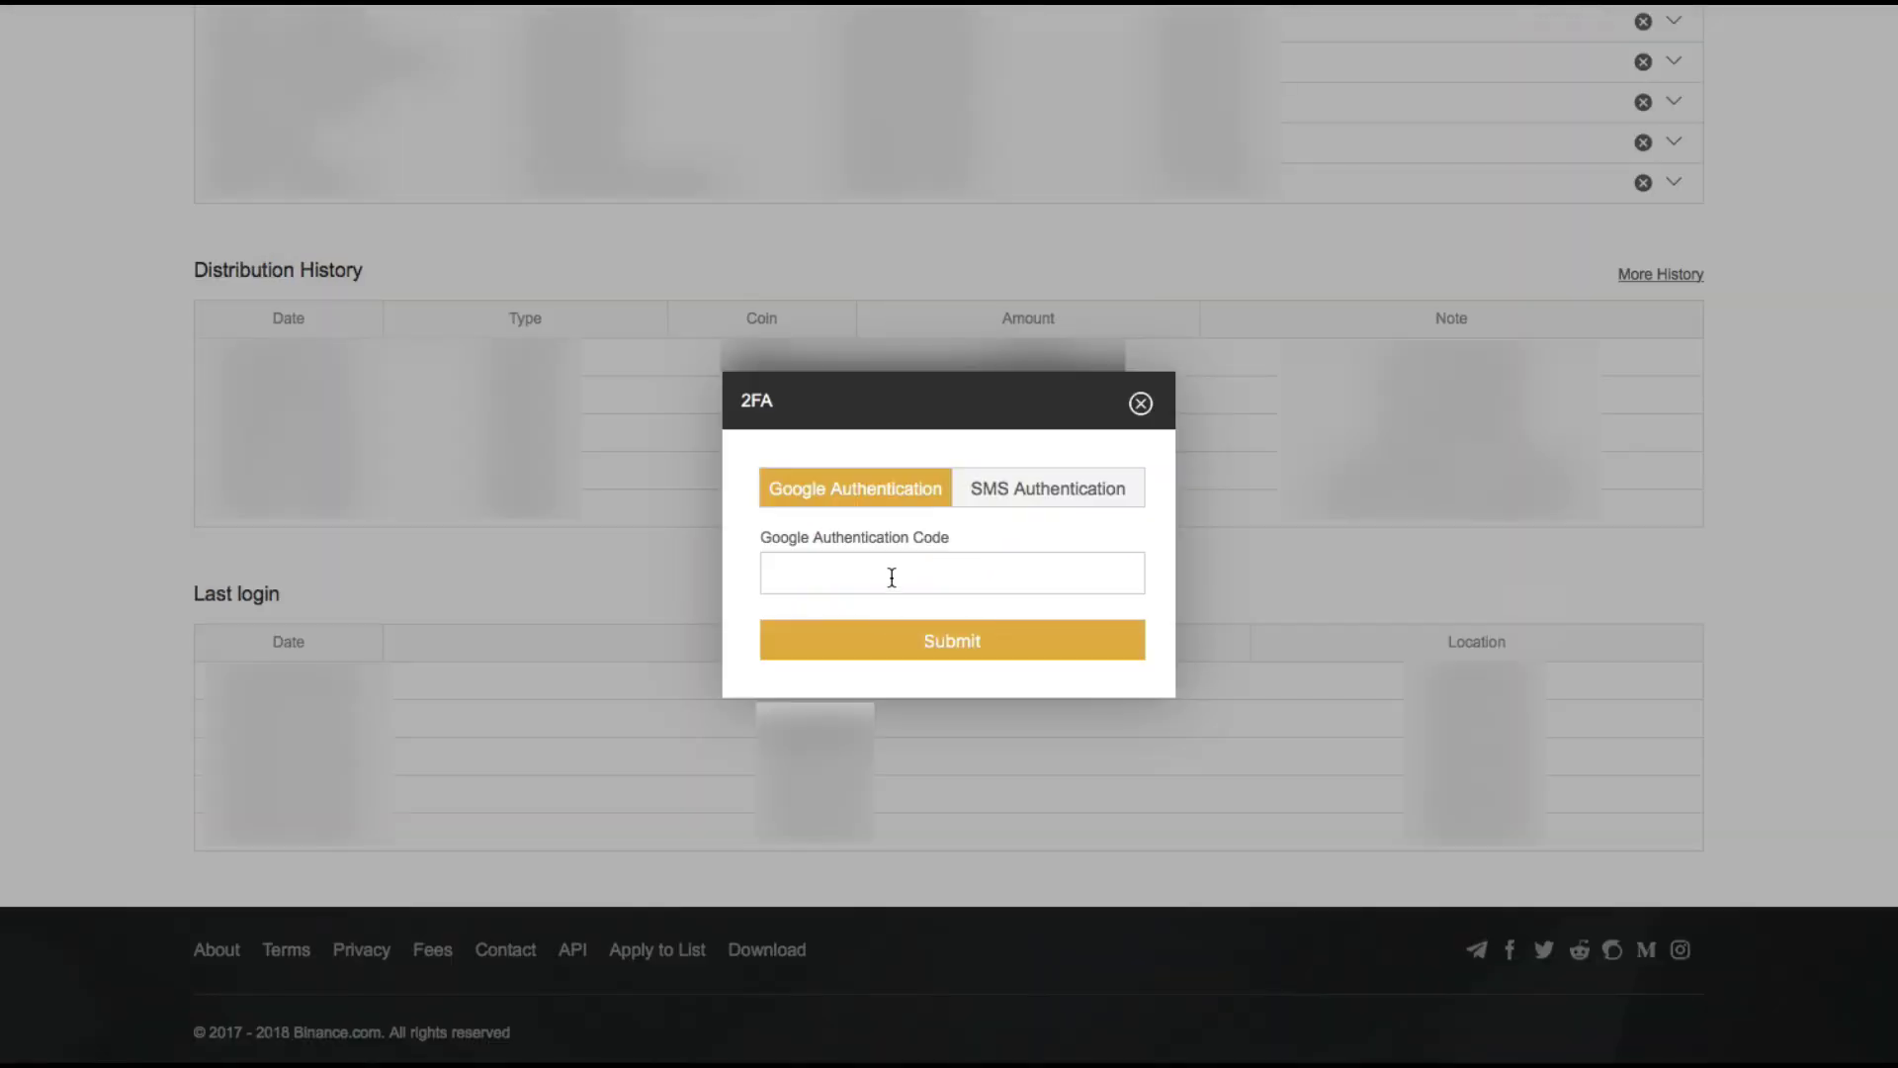
pyautogui.click(892, 576)
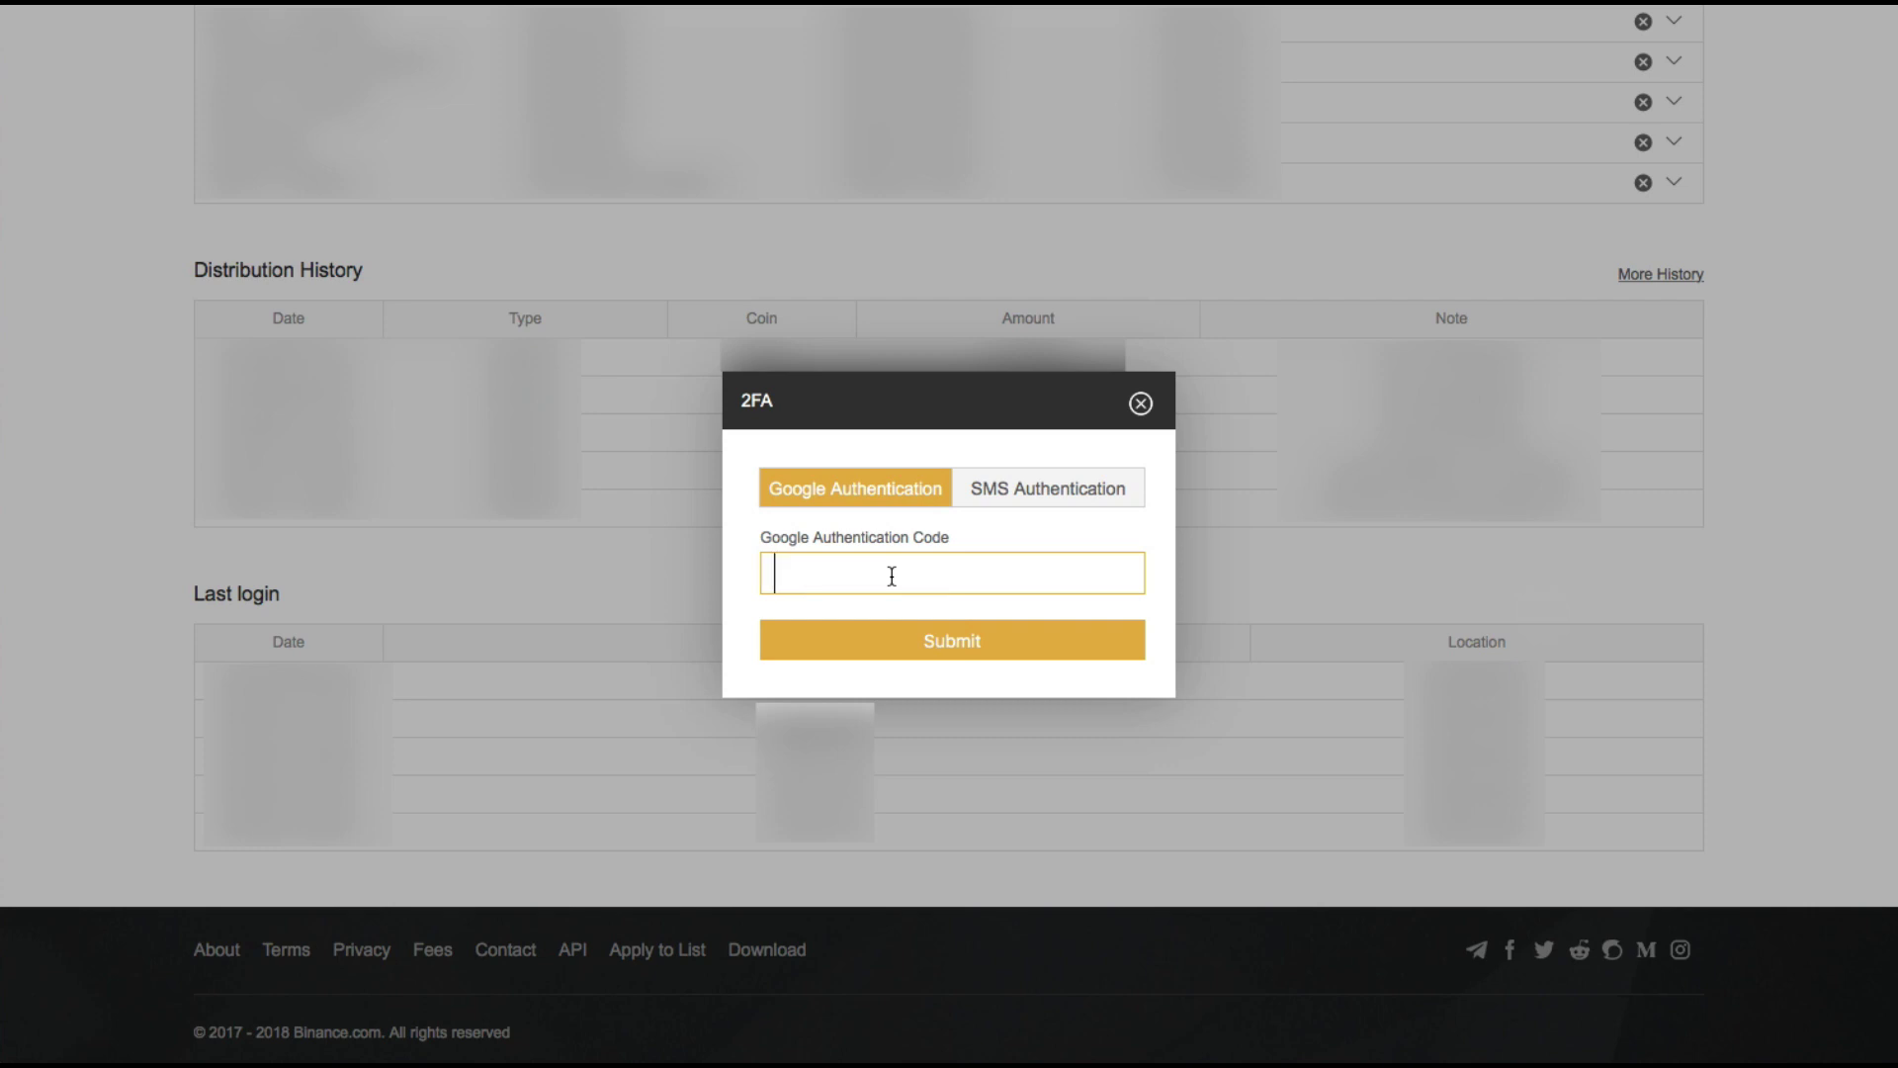
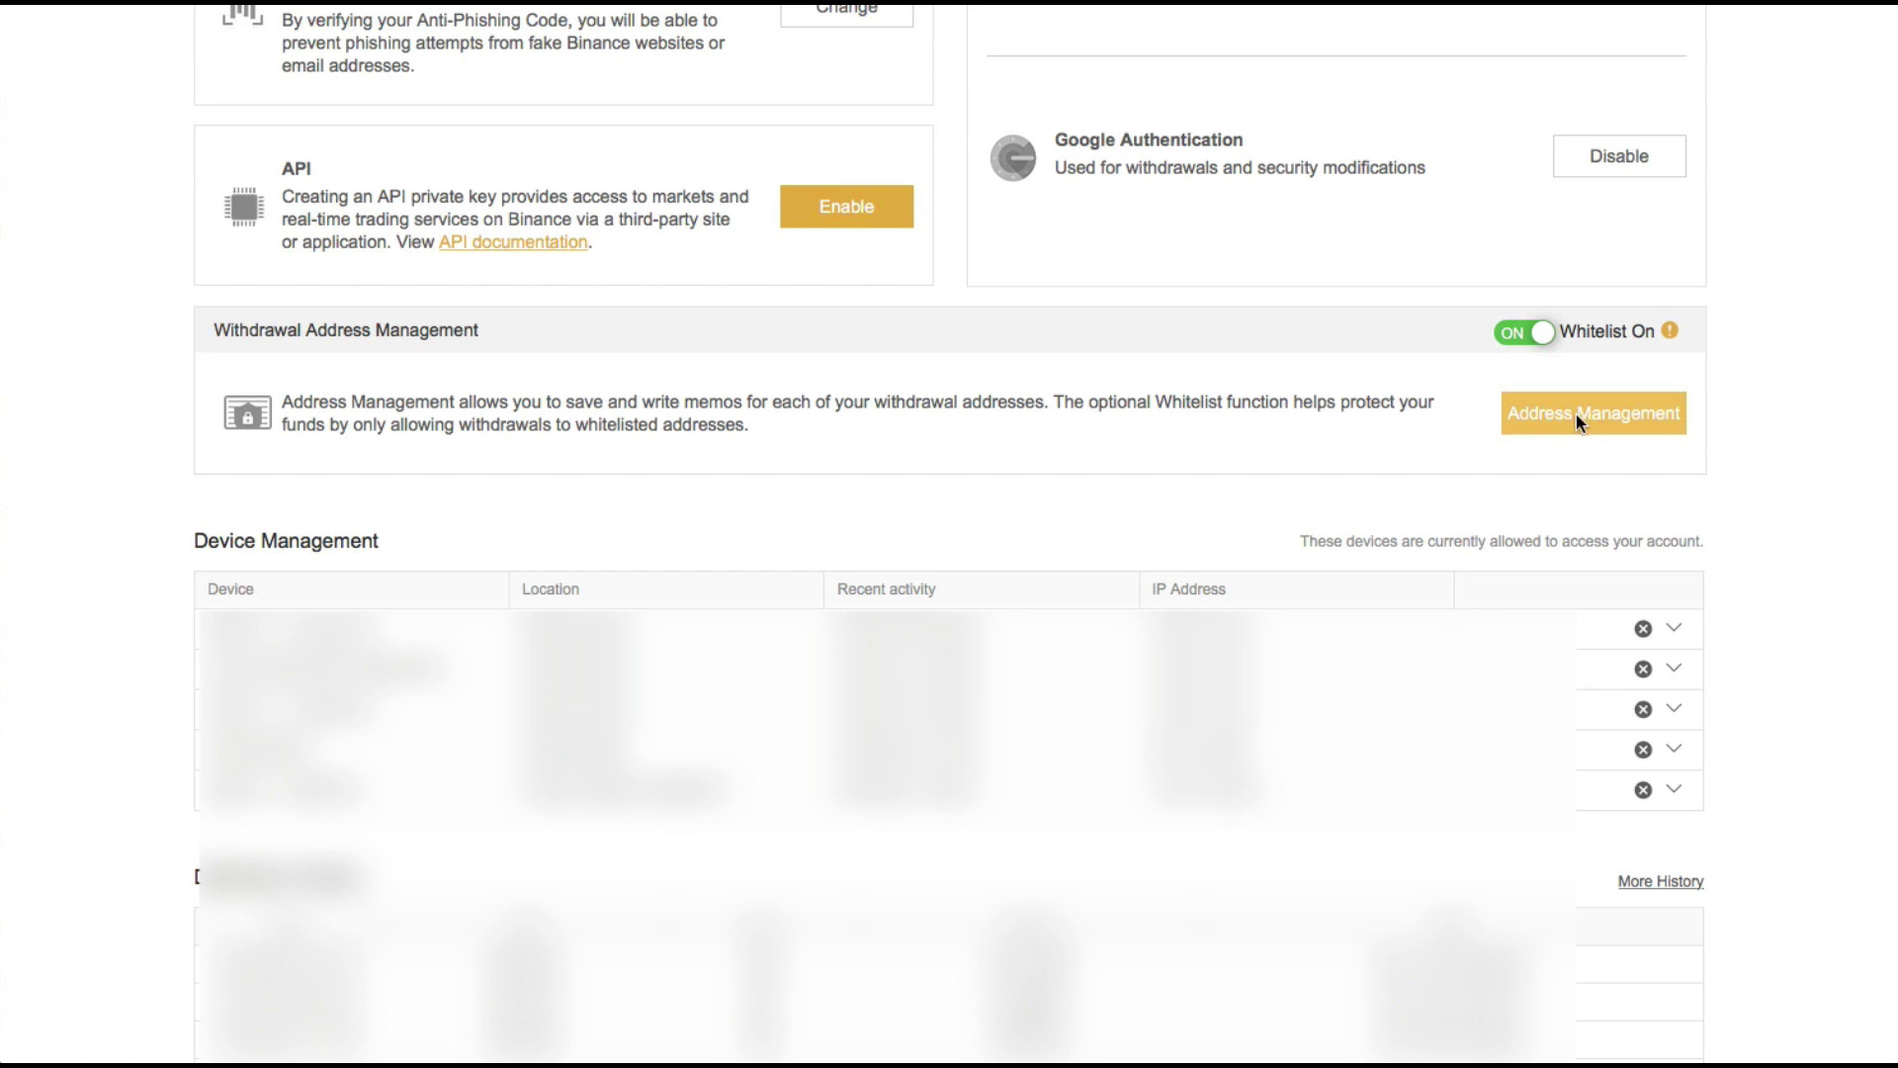
# - In Address Management, add an ADA - Cardano address labelled 'My ADA' by pasting it
pyautogui.click(1576, 413)
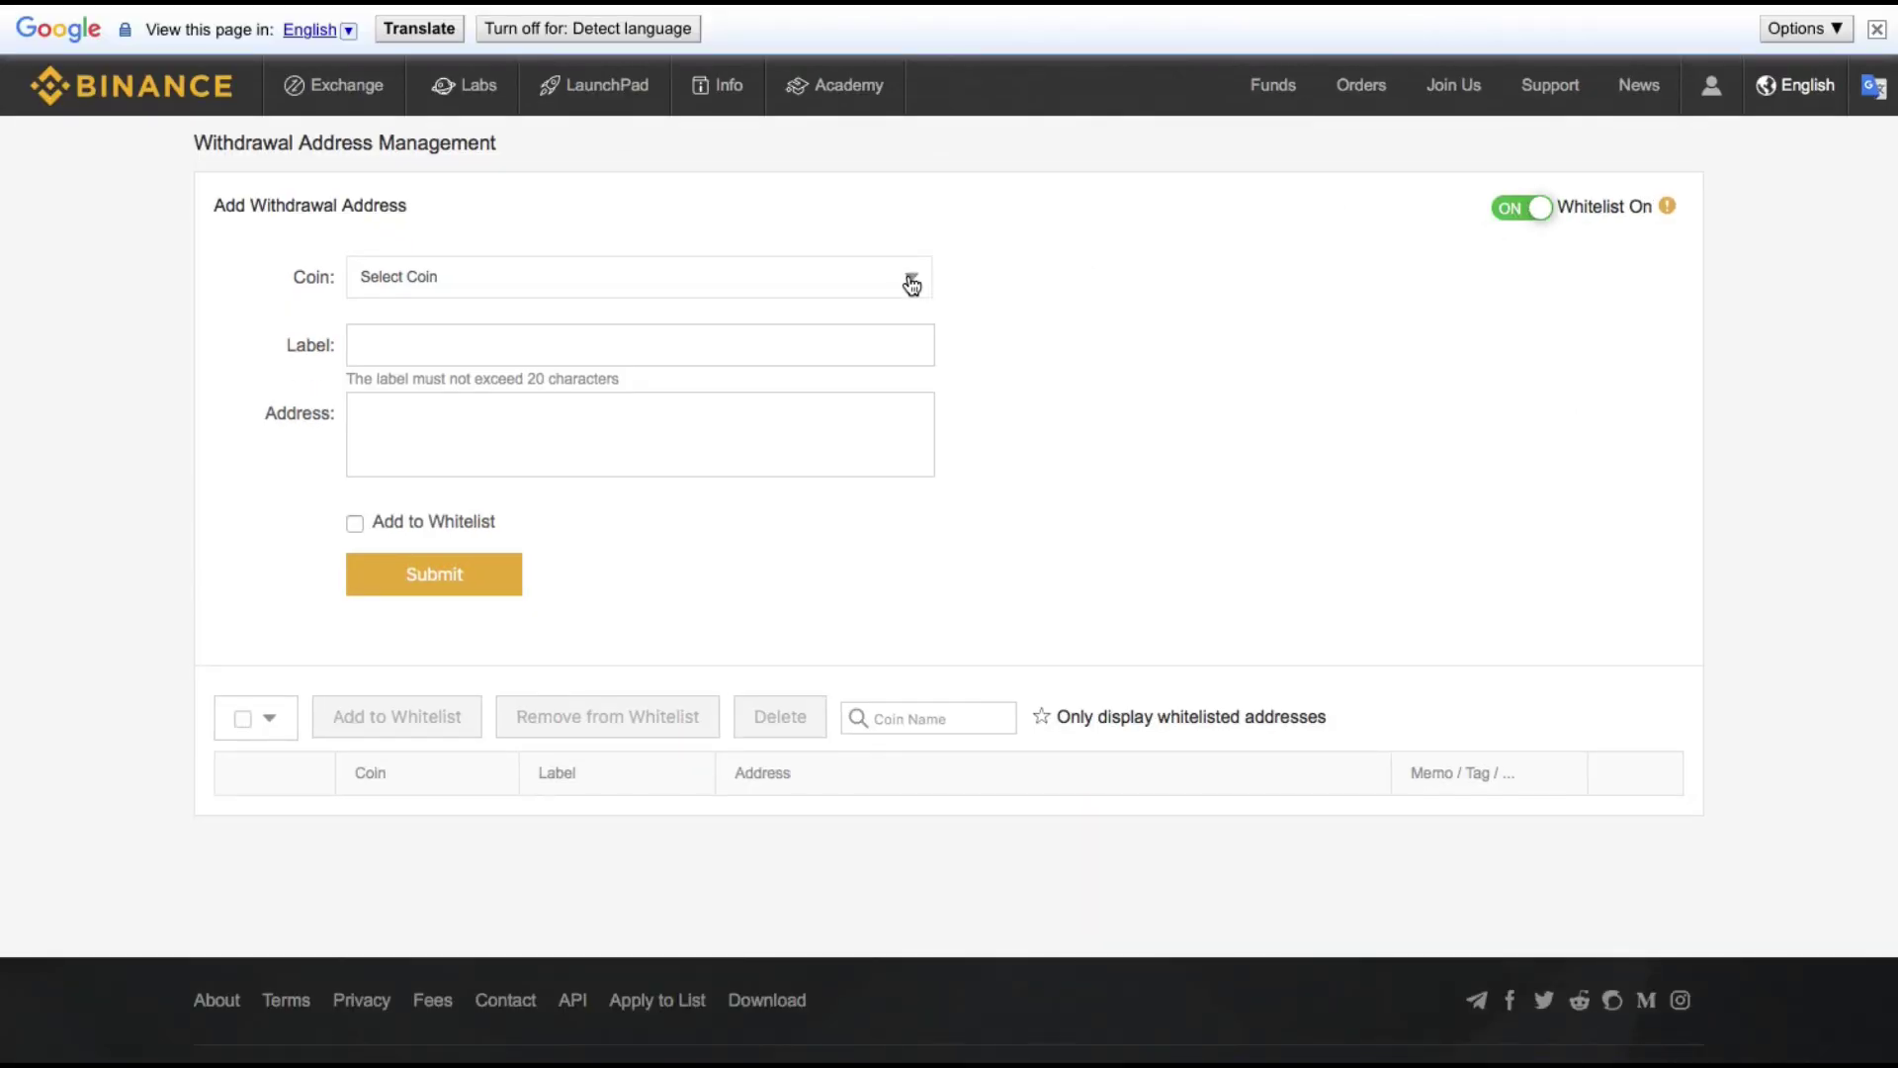
pyautogui.click(908, 276)
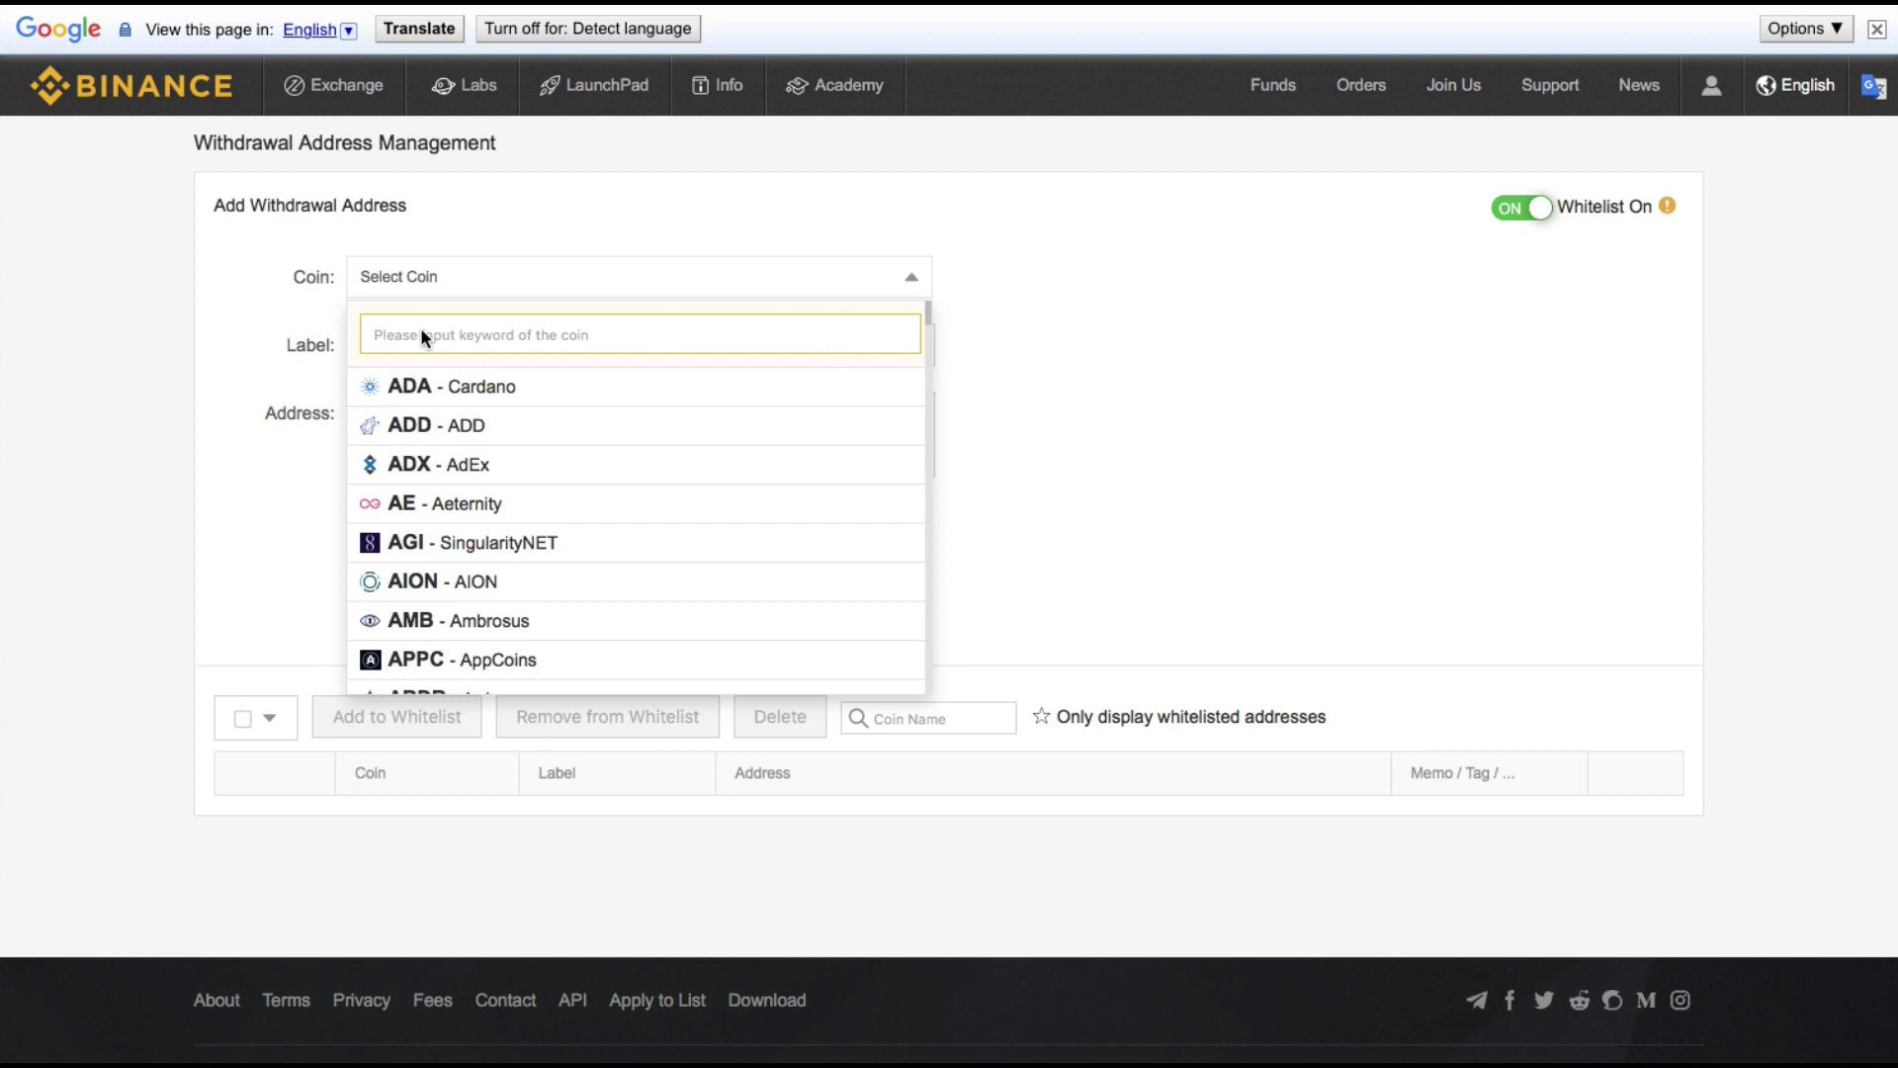
pyautogui.click(414, 388)
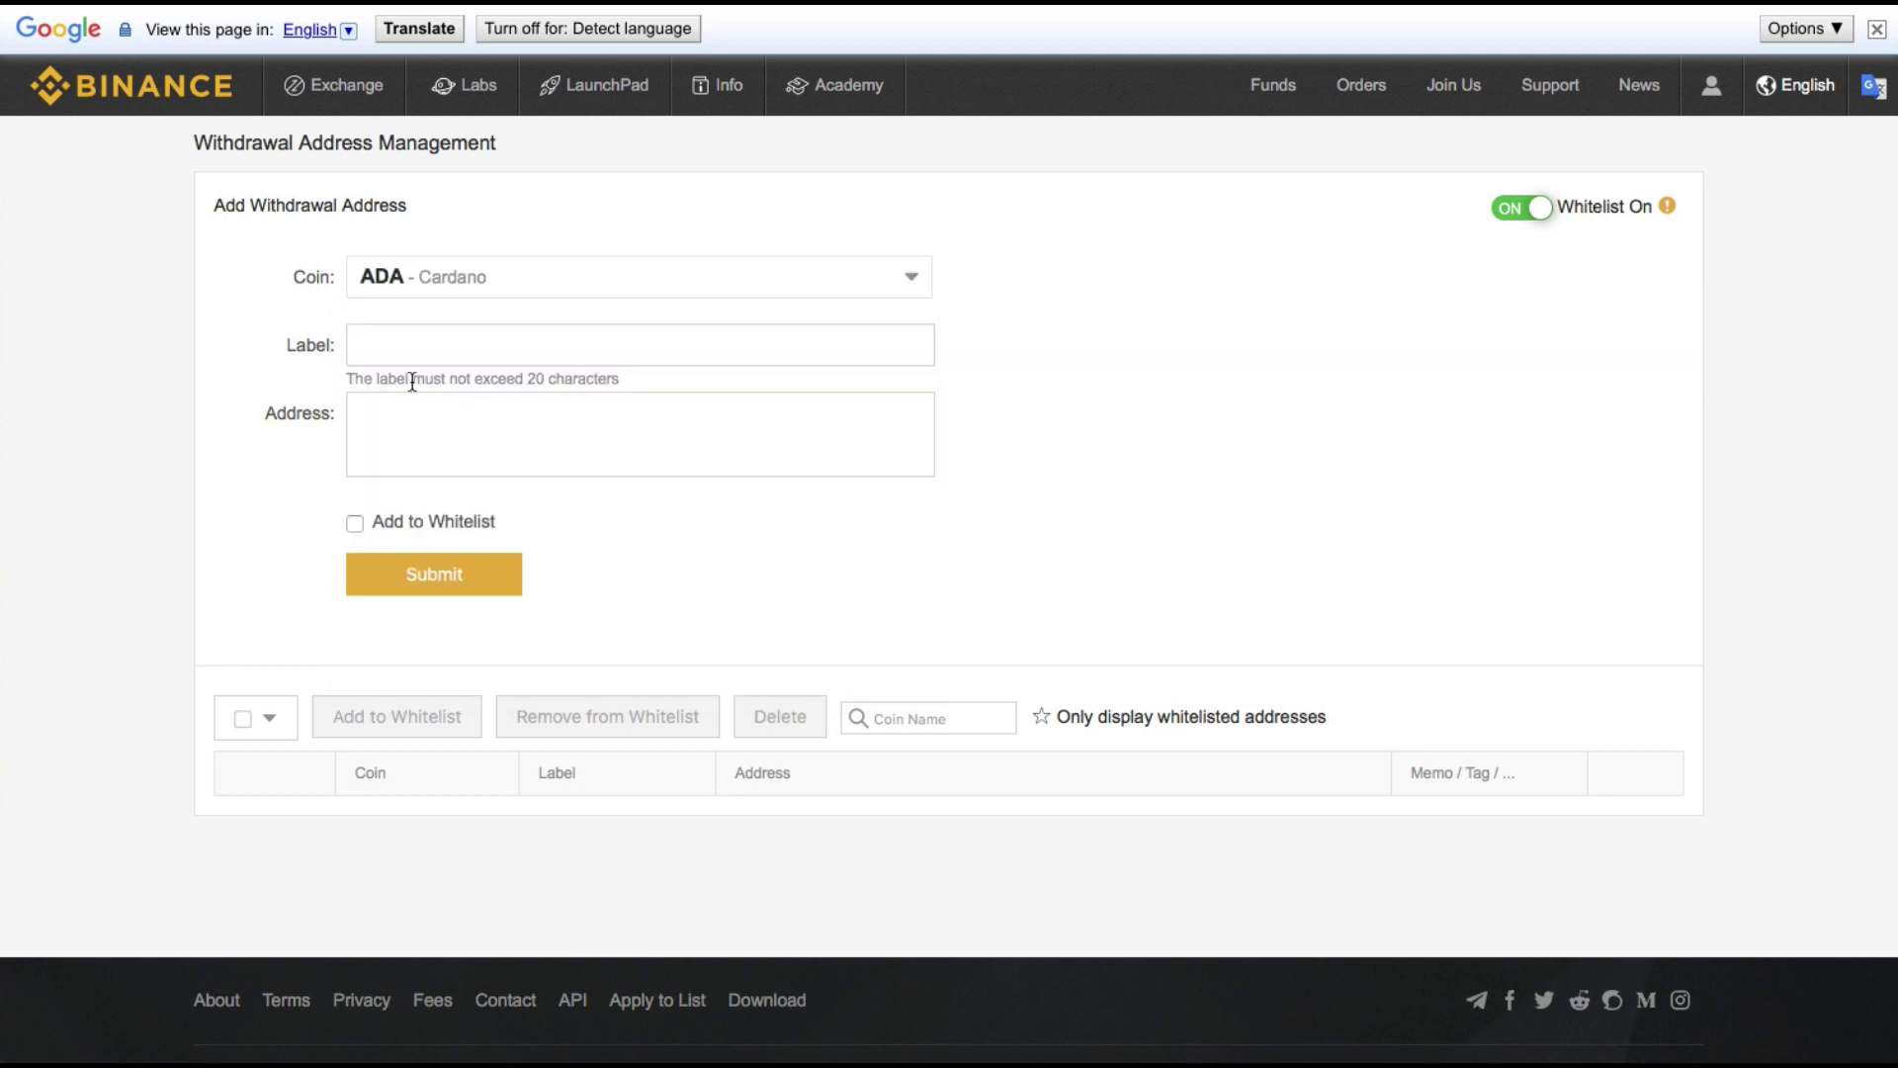
pyautogui.click(390, 346)
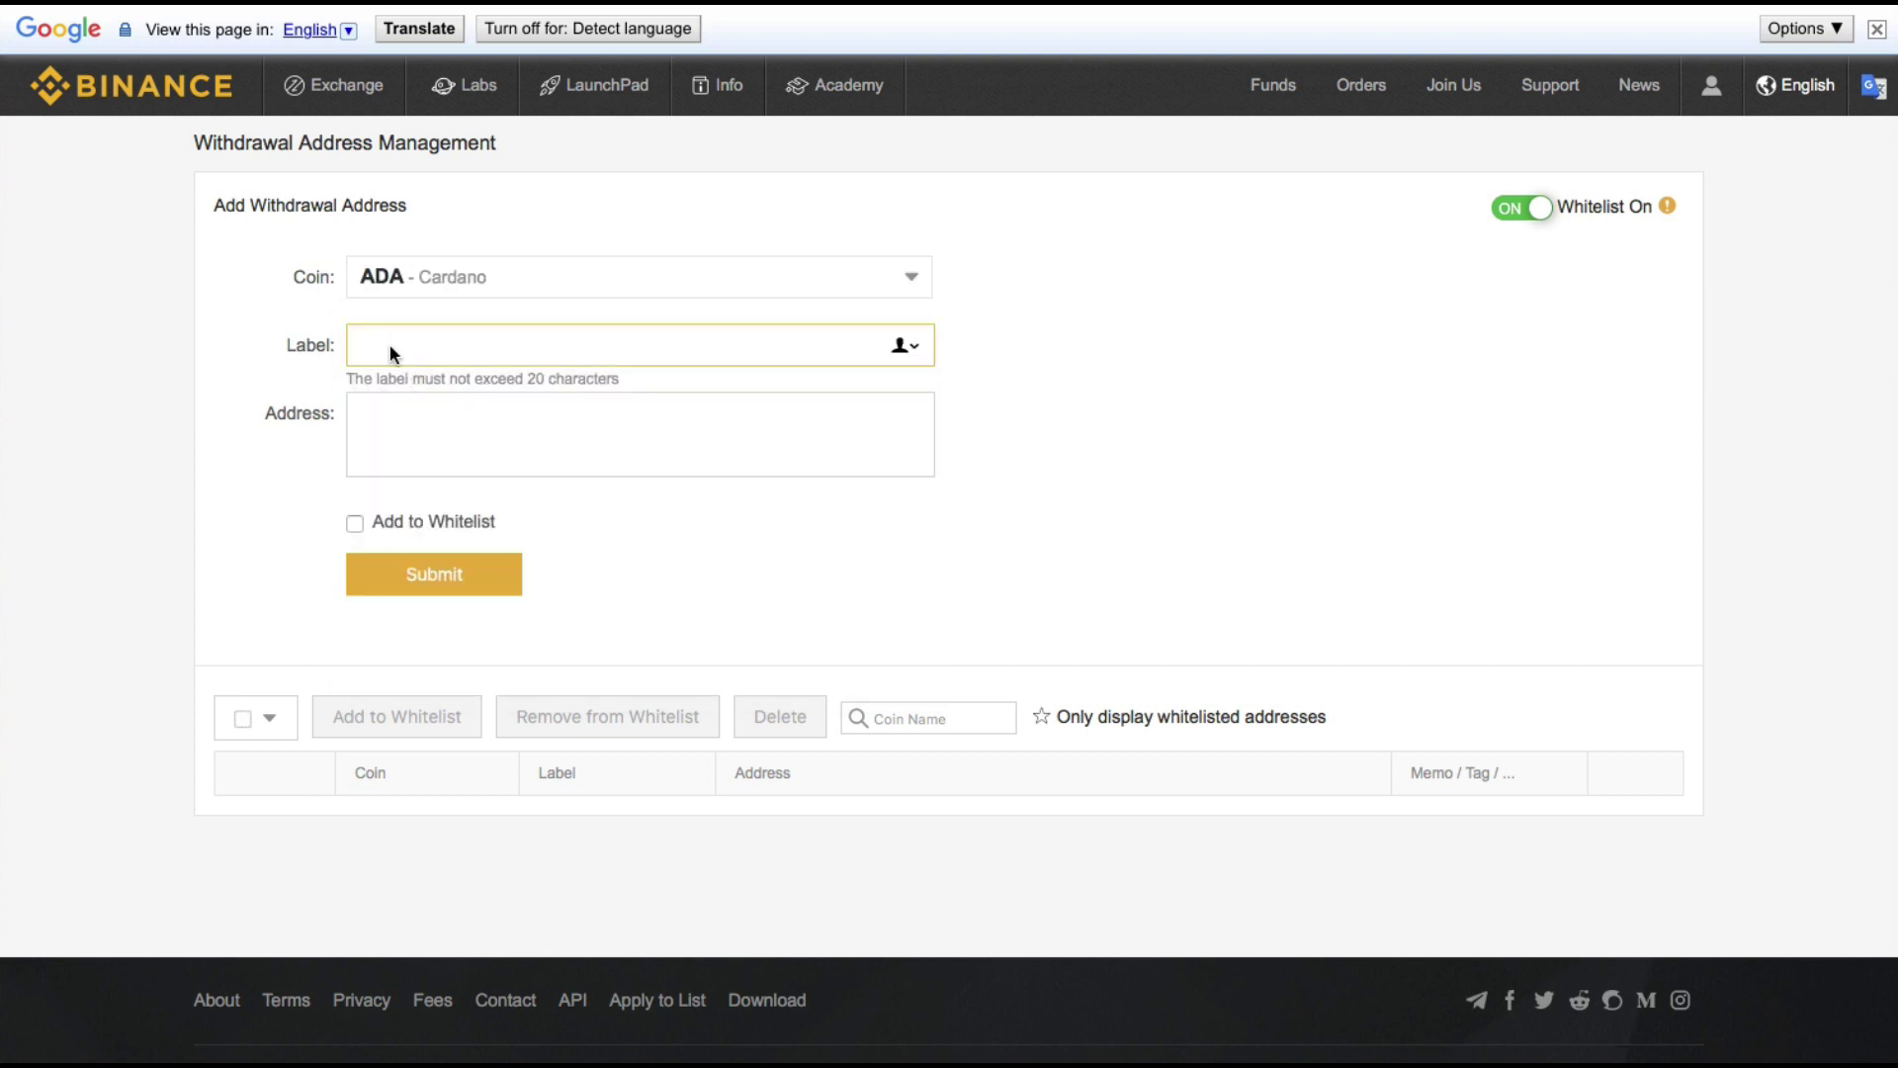
pyautogui.write('My ADA')
pyautogui.click(398, 413)
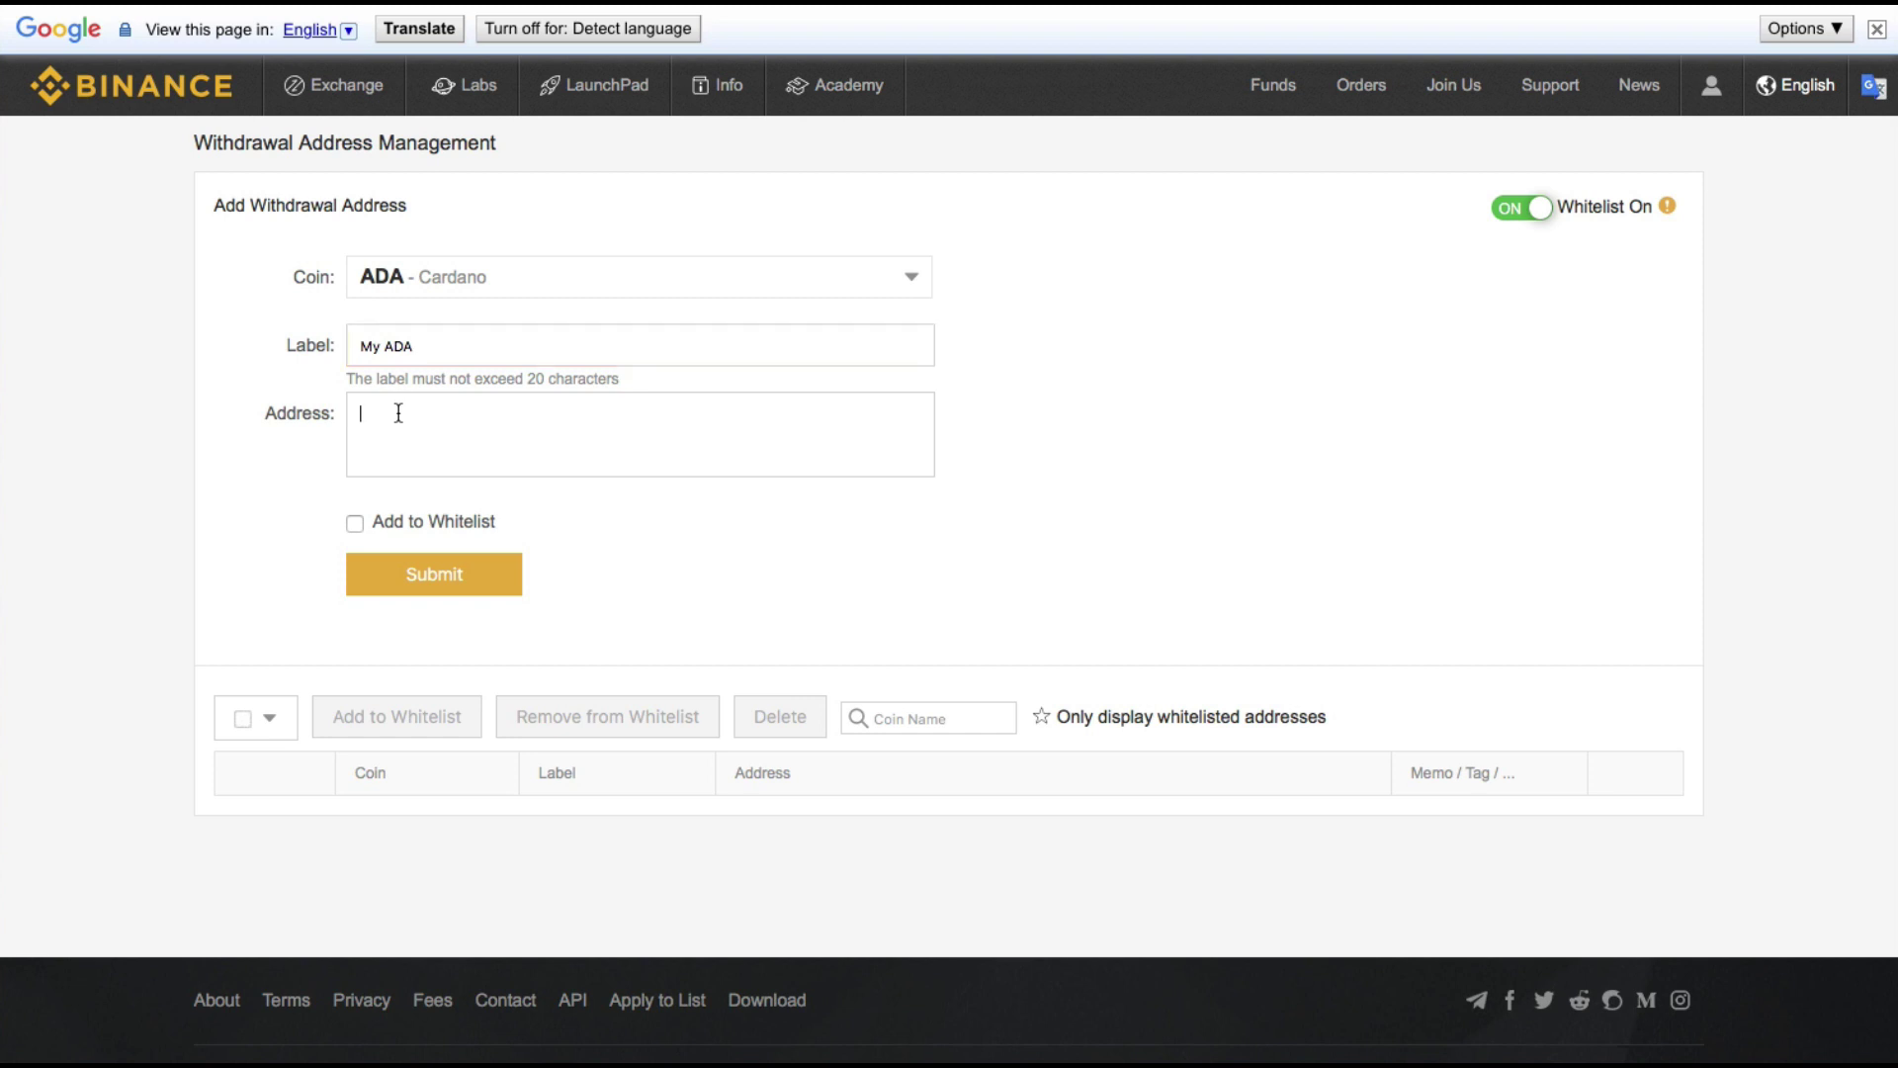
pyautogui.hotkey('ctrl', 'v')
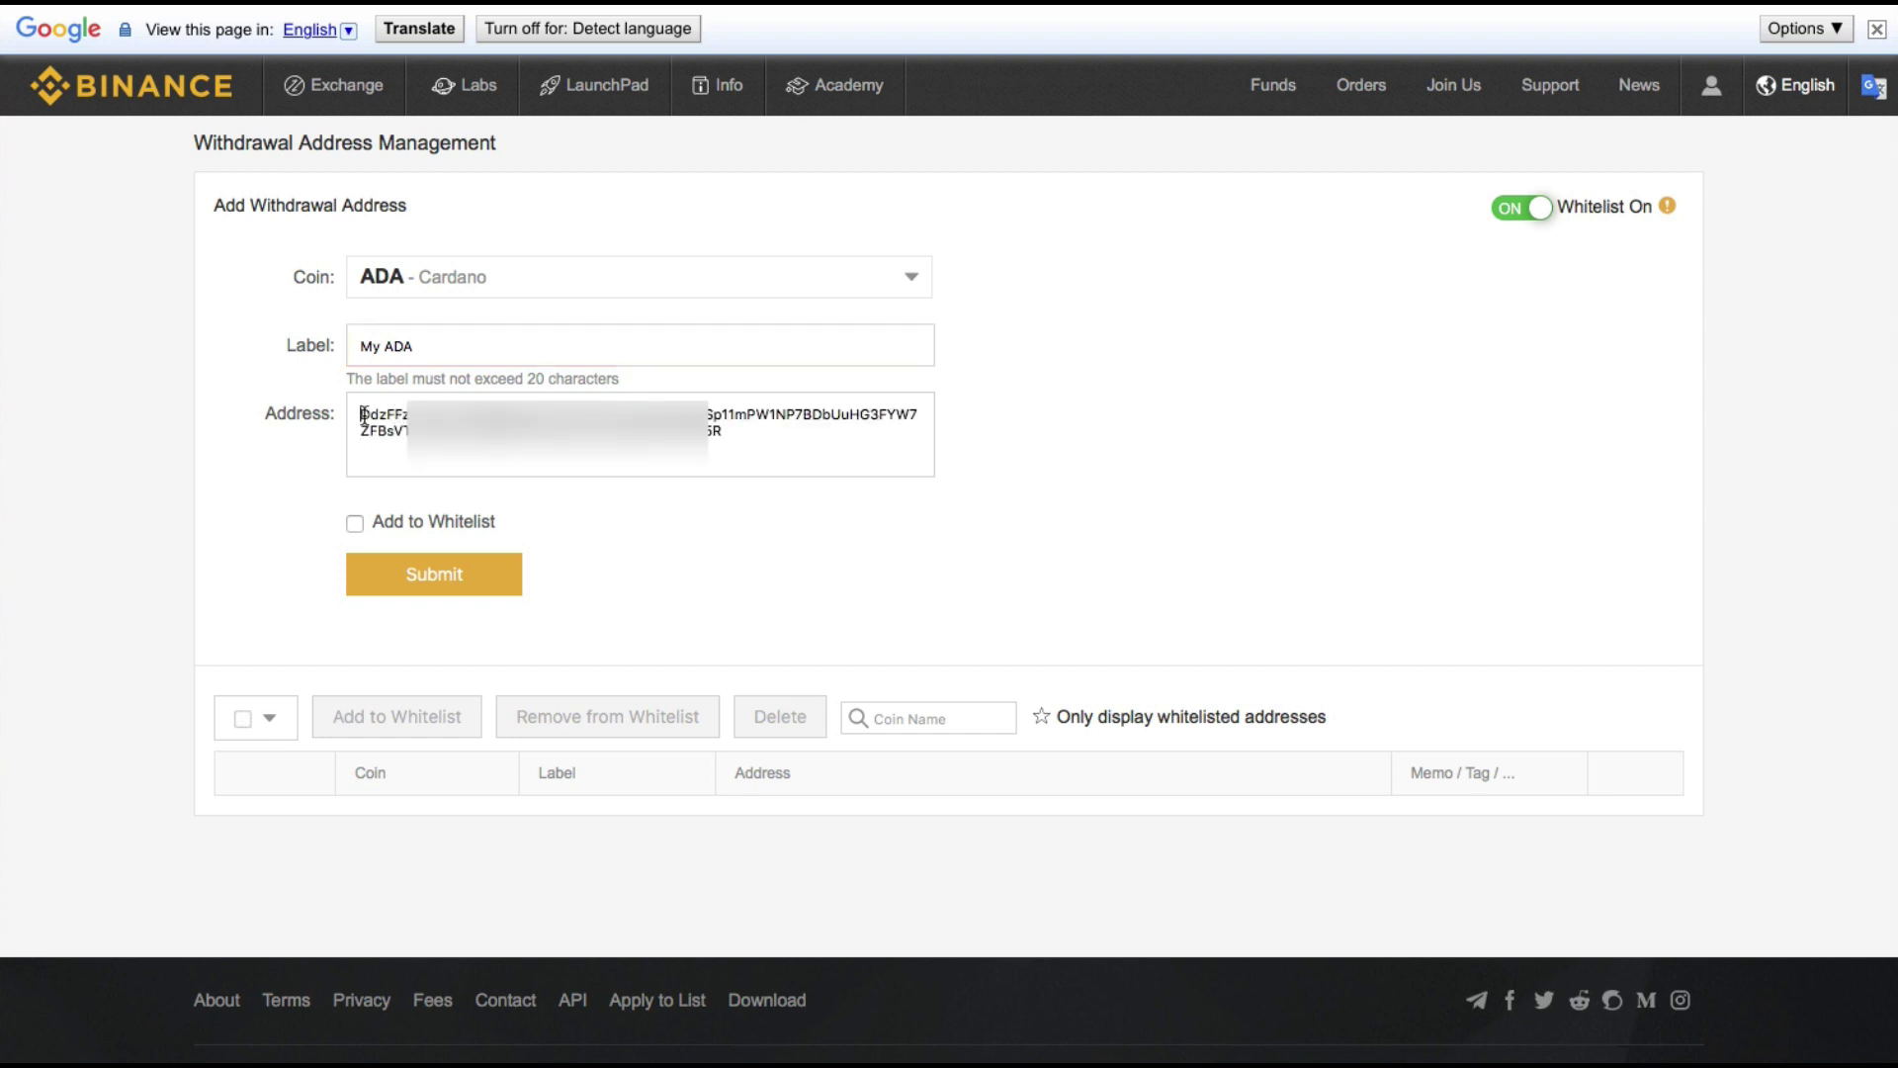
# - Check the pasted address, tick Add to Whitelist, submit, and enter the 2FA code
pyautogui.moveTo(361, 414); pyautogui.dragTo(399, 413)
pyautogui.moveTo(725, 435); pyautogui.dragTo(702, 431)
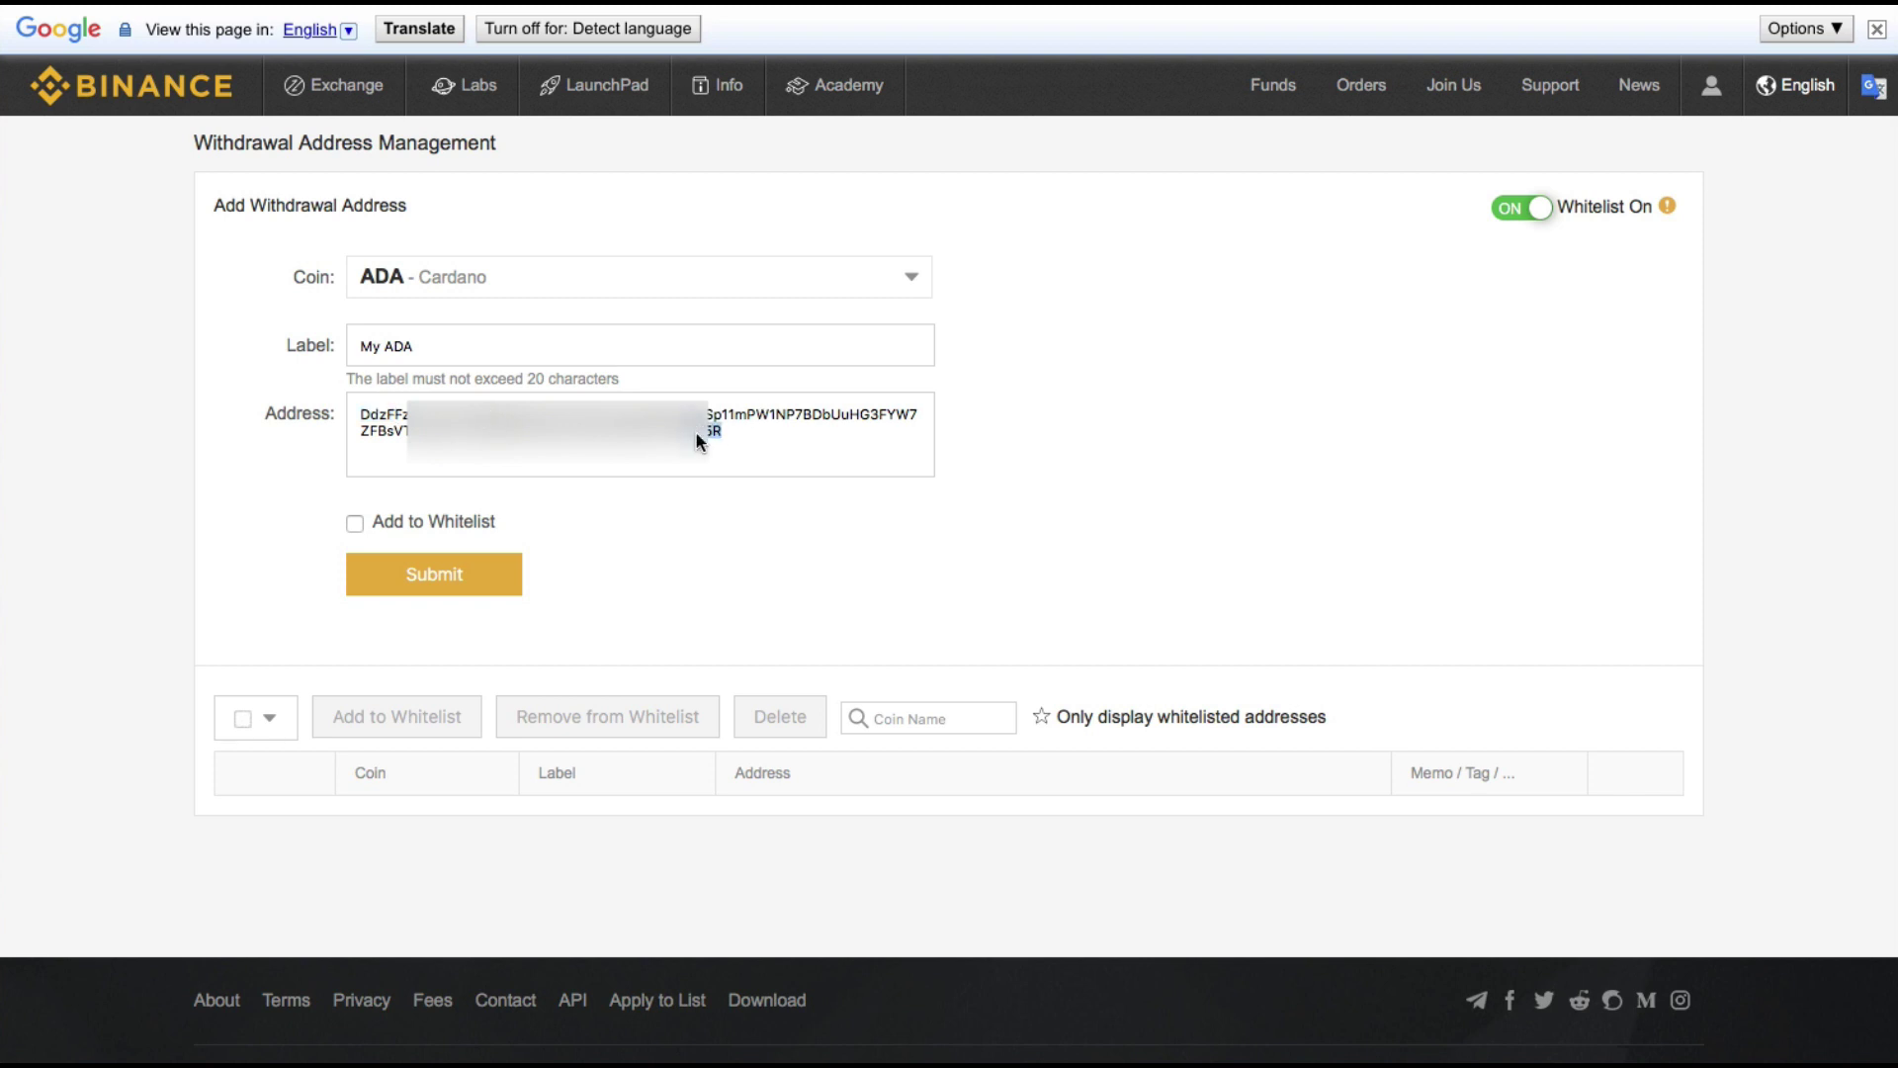
pyautogui.click(713, 546)
pyautogui.click(356, 522)
pyautogui.click(441, 578)
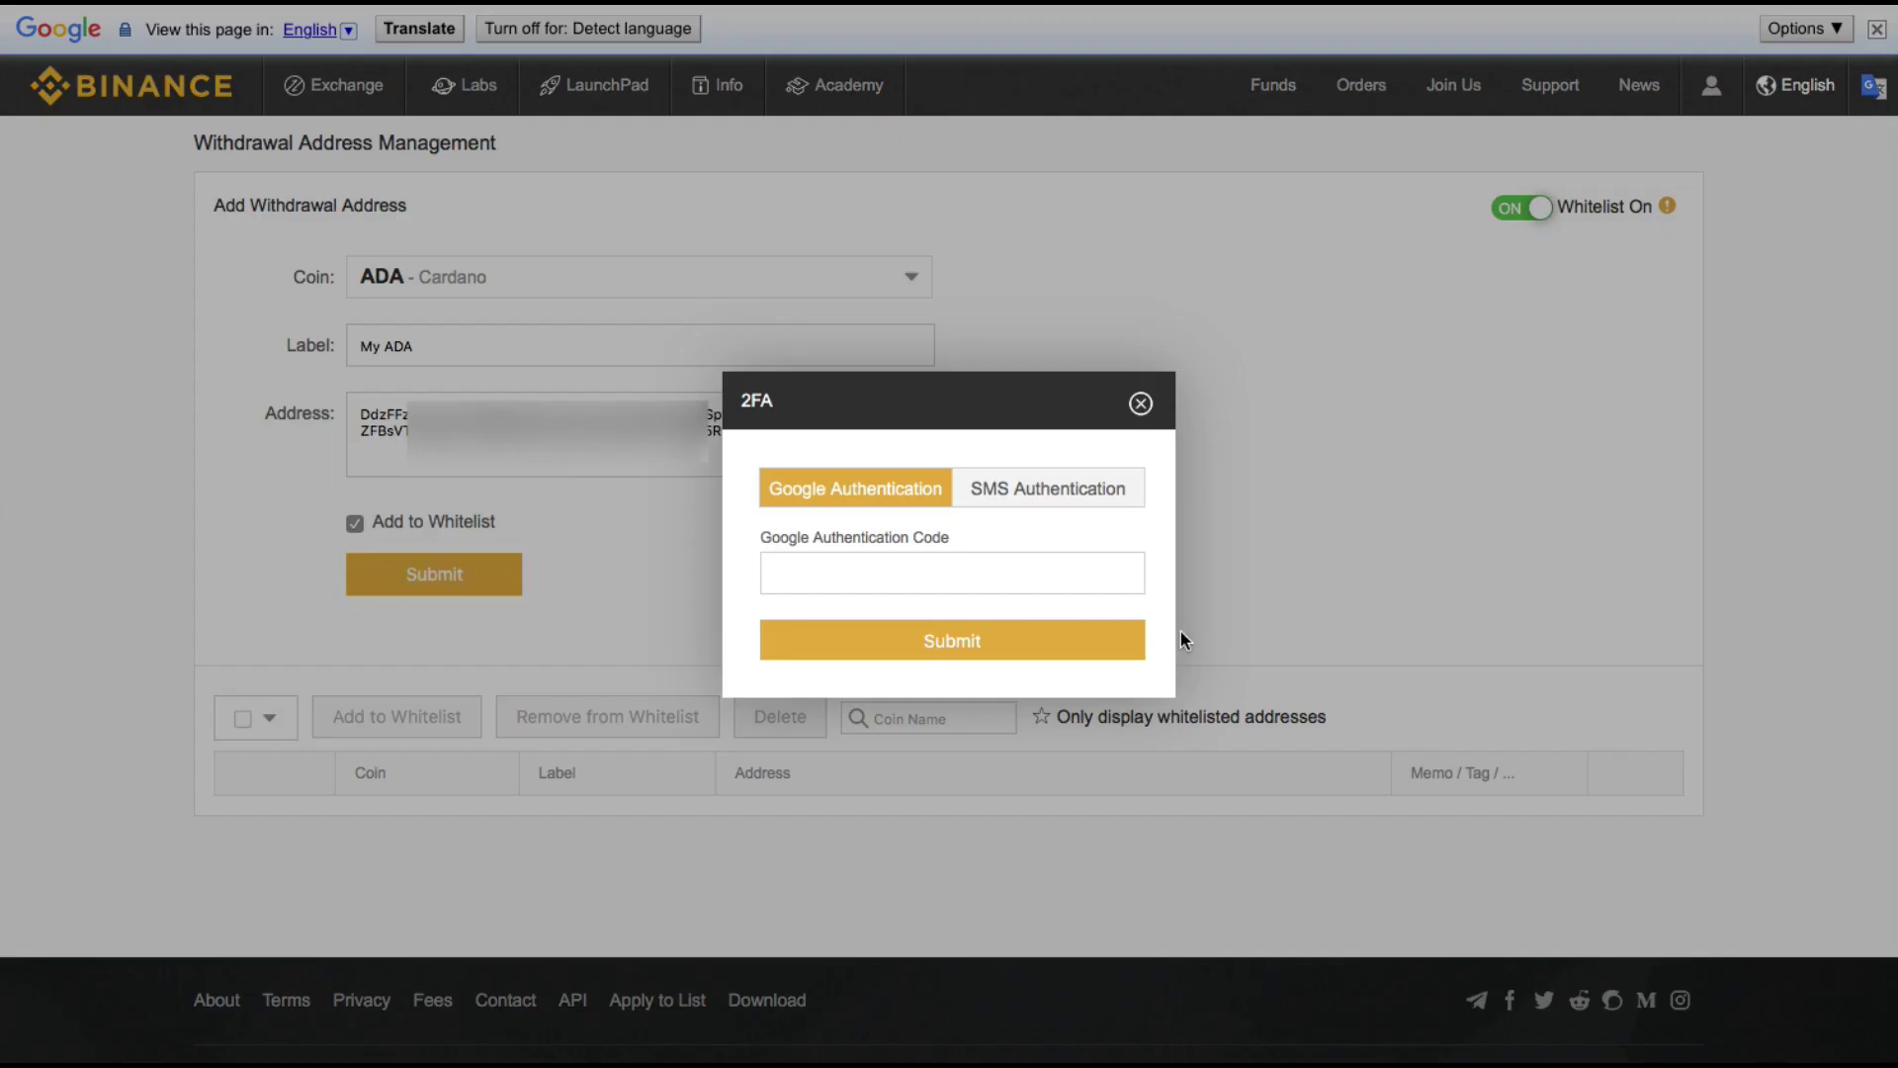
pyautogui.click(868, 571)
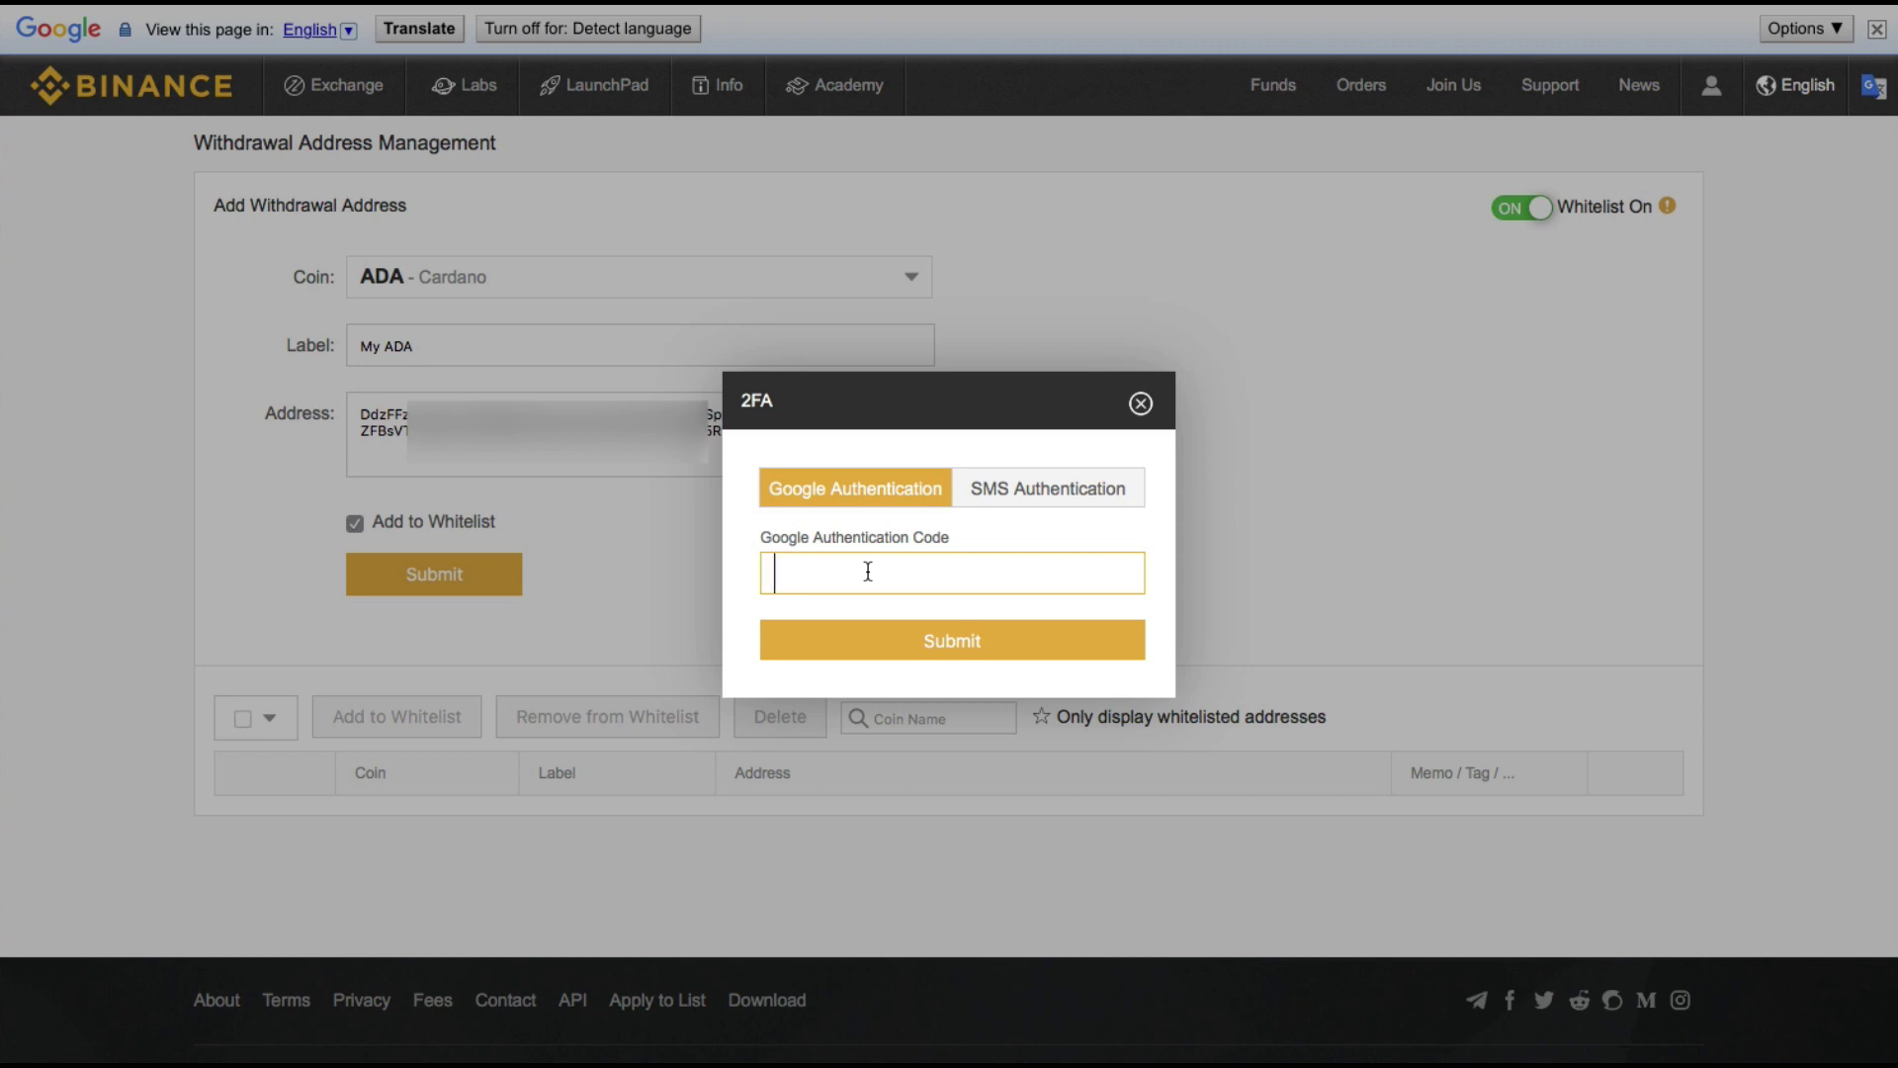
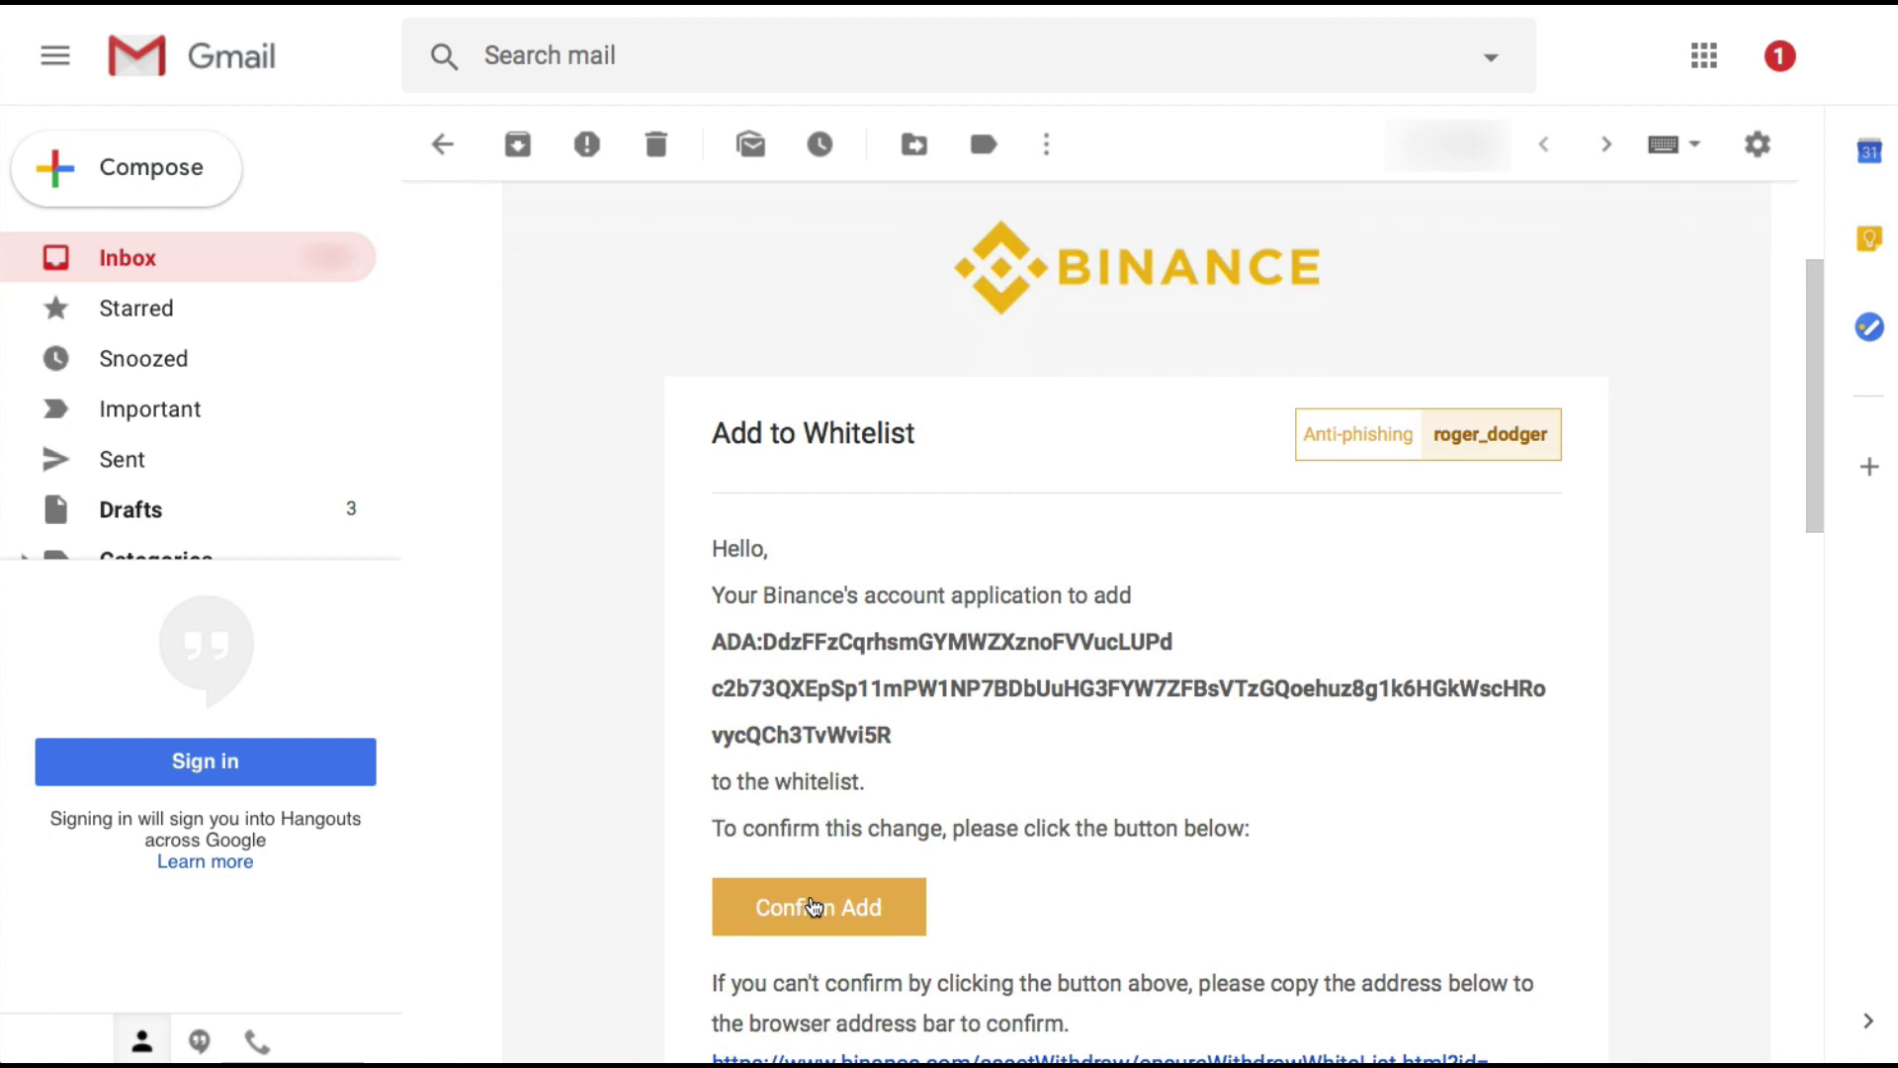
# - Press Confirm Add in the Binance 'Add to Whitelist' email
pyautogui.click(812, 907)
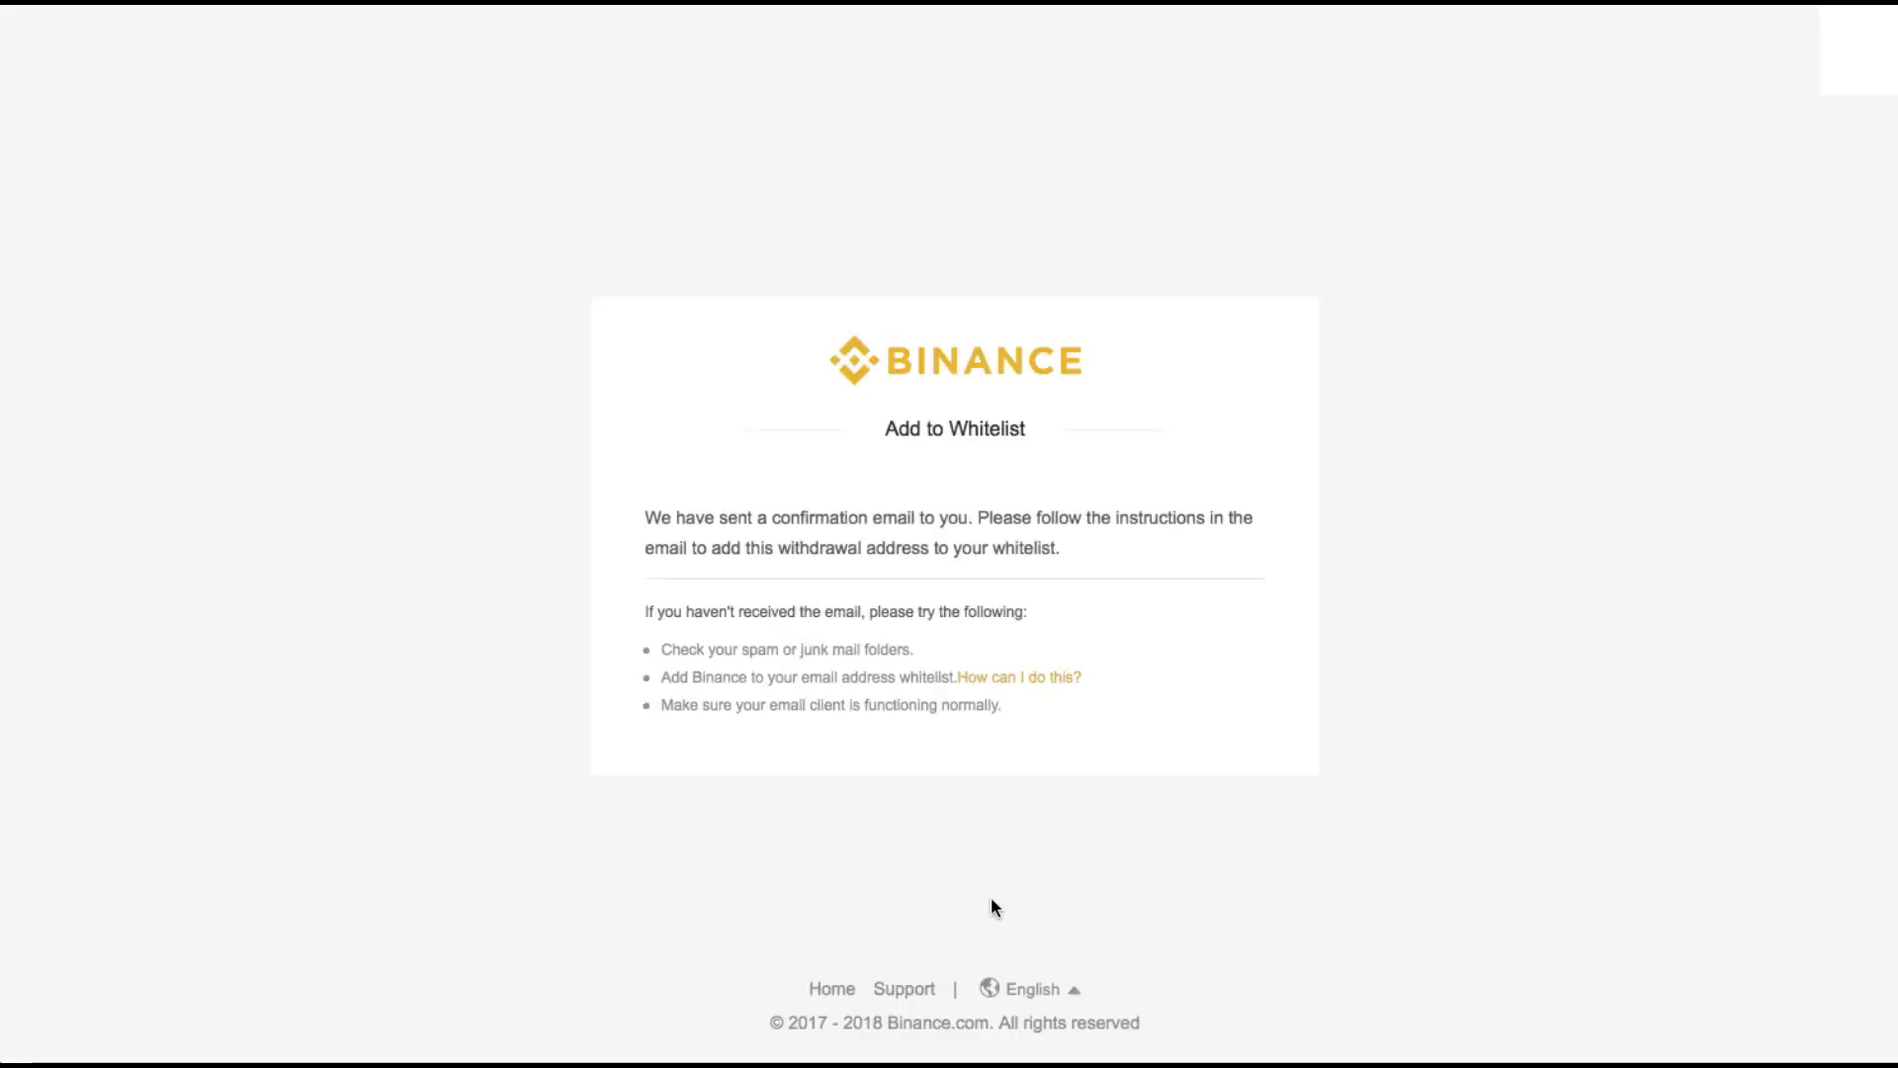
# - Go from the home page to Funds > Withdrawals and view the saved ETH addresses
pyautogui.click(834, 989)
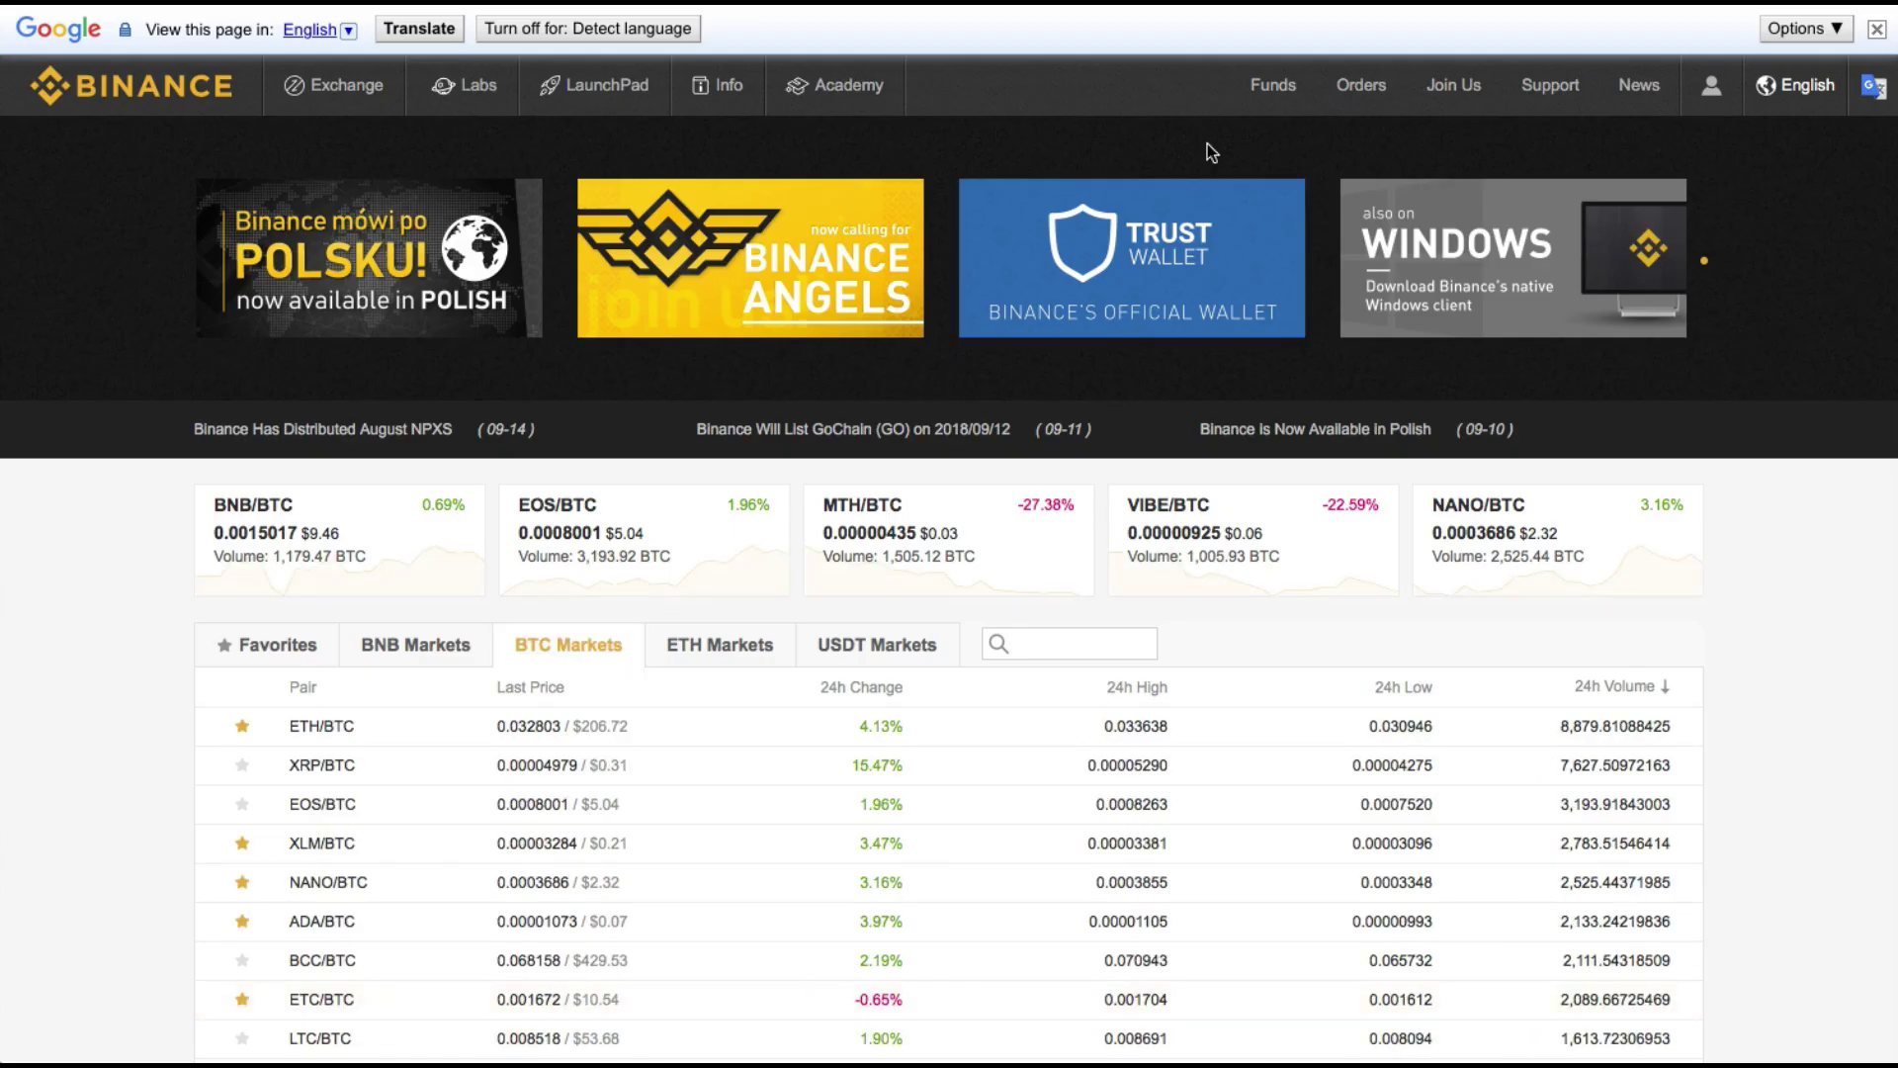
pyautogui.moveTo(1285, 87)
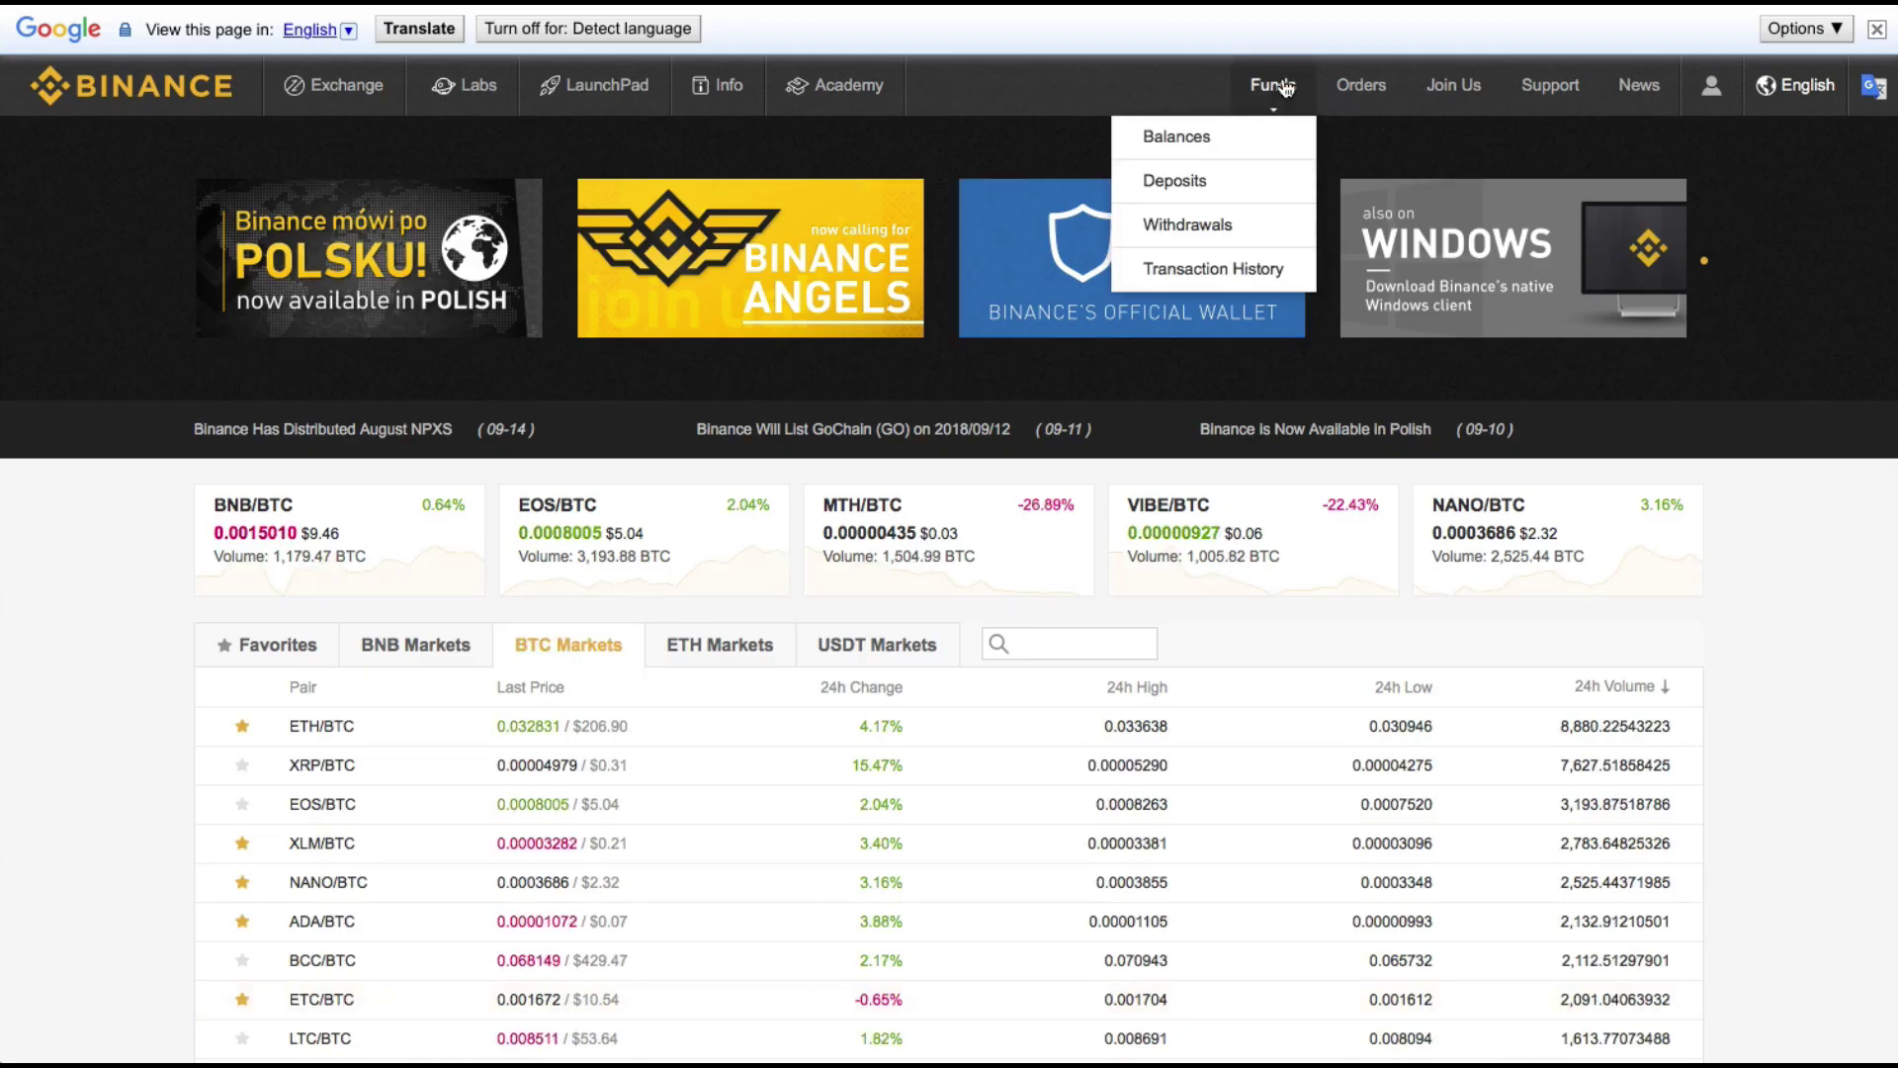
pyautogui.click(1198, 229)
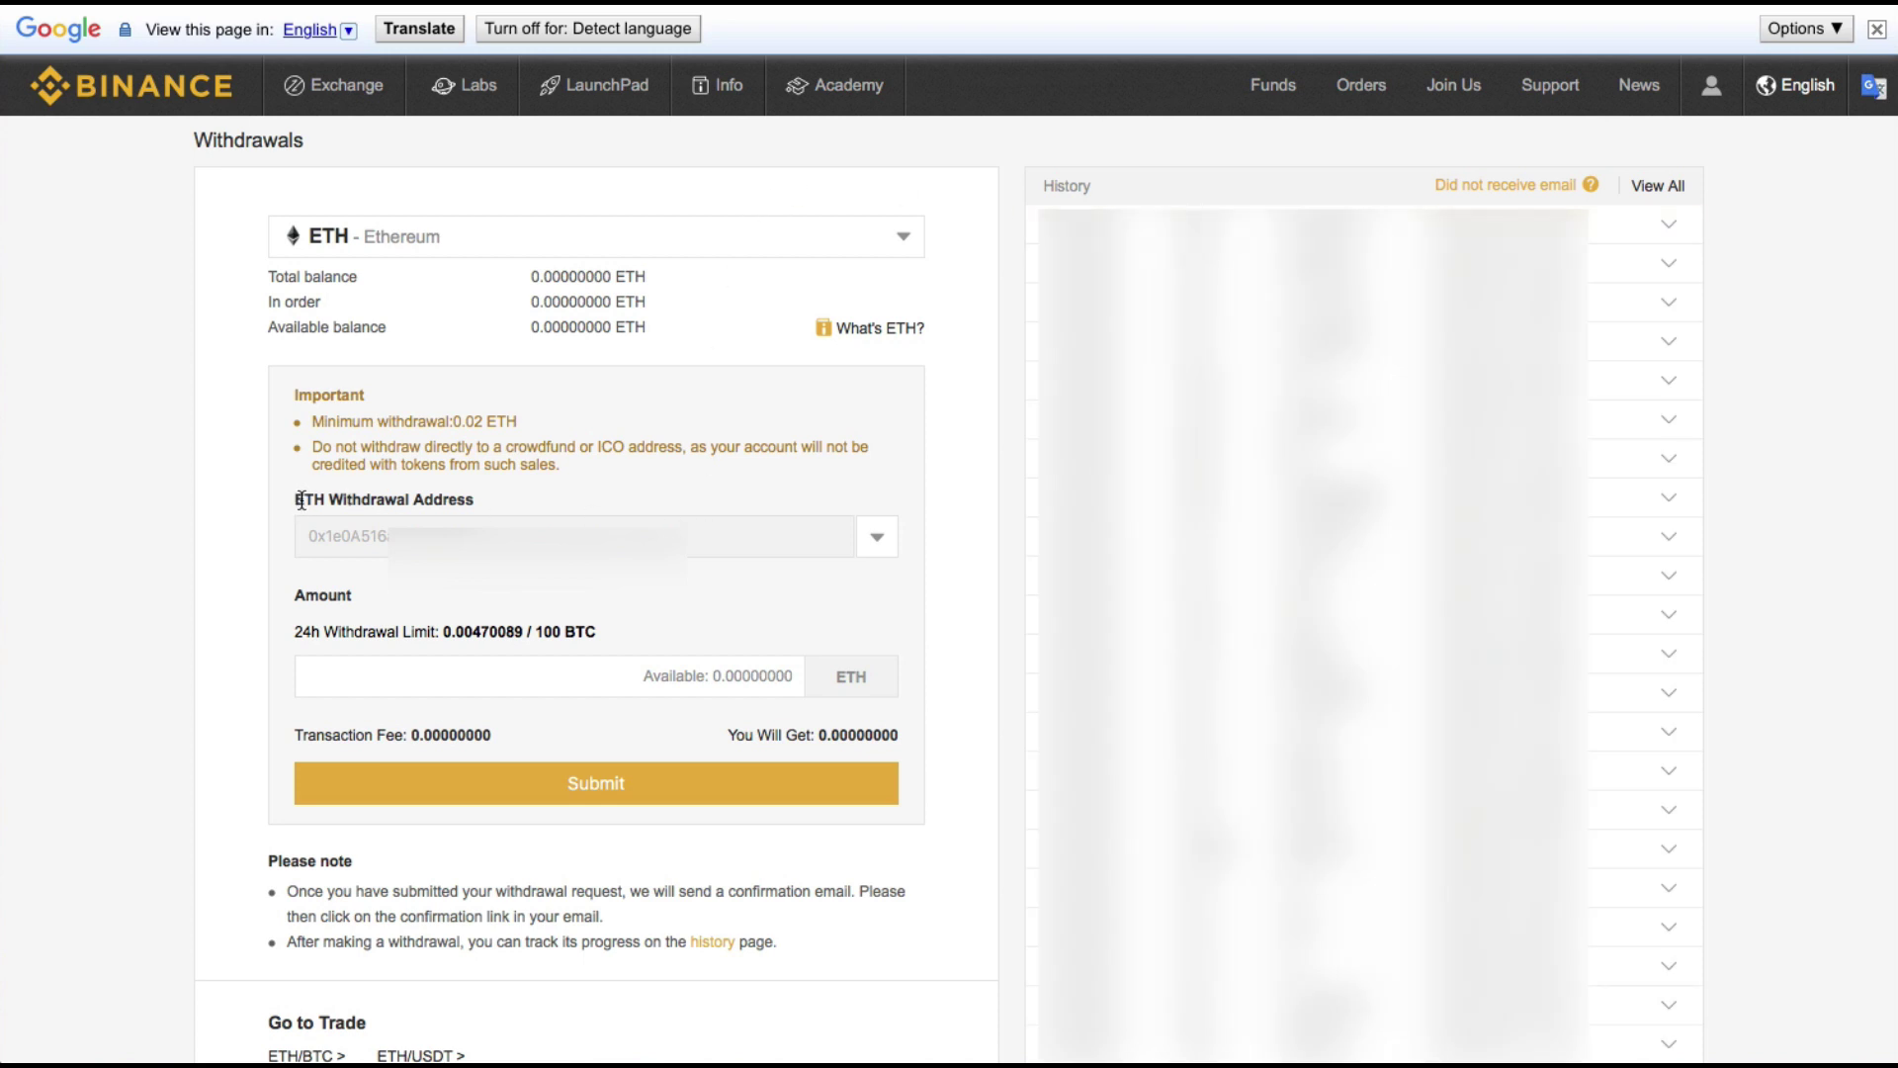
pyautogui.moveTo(299, 500); pyautogui.dragTo(476, 498)
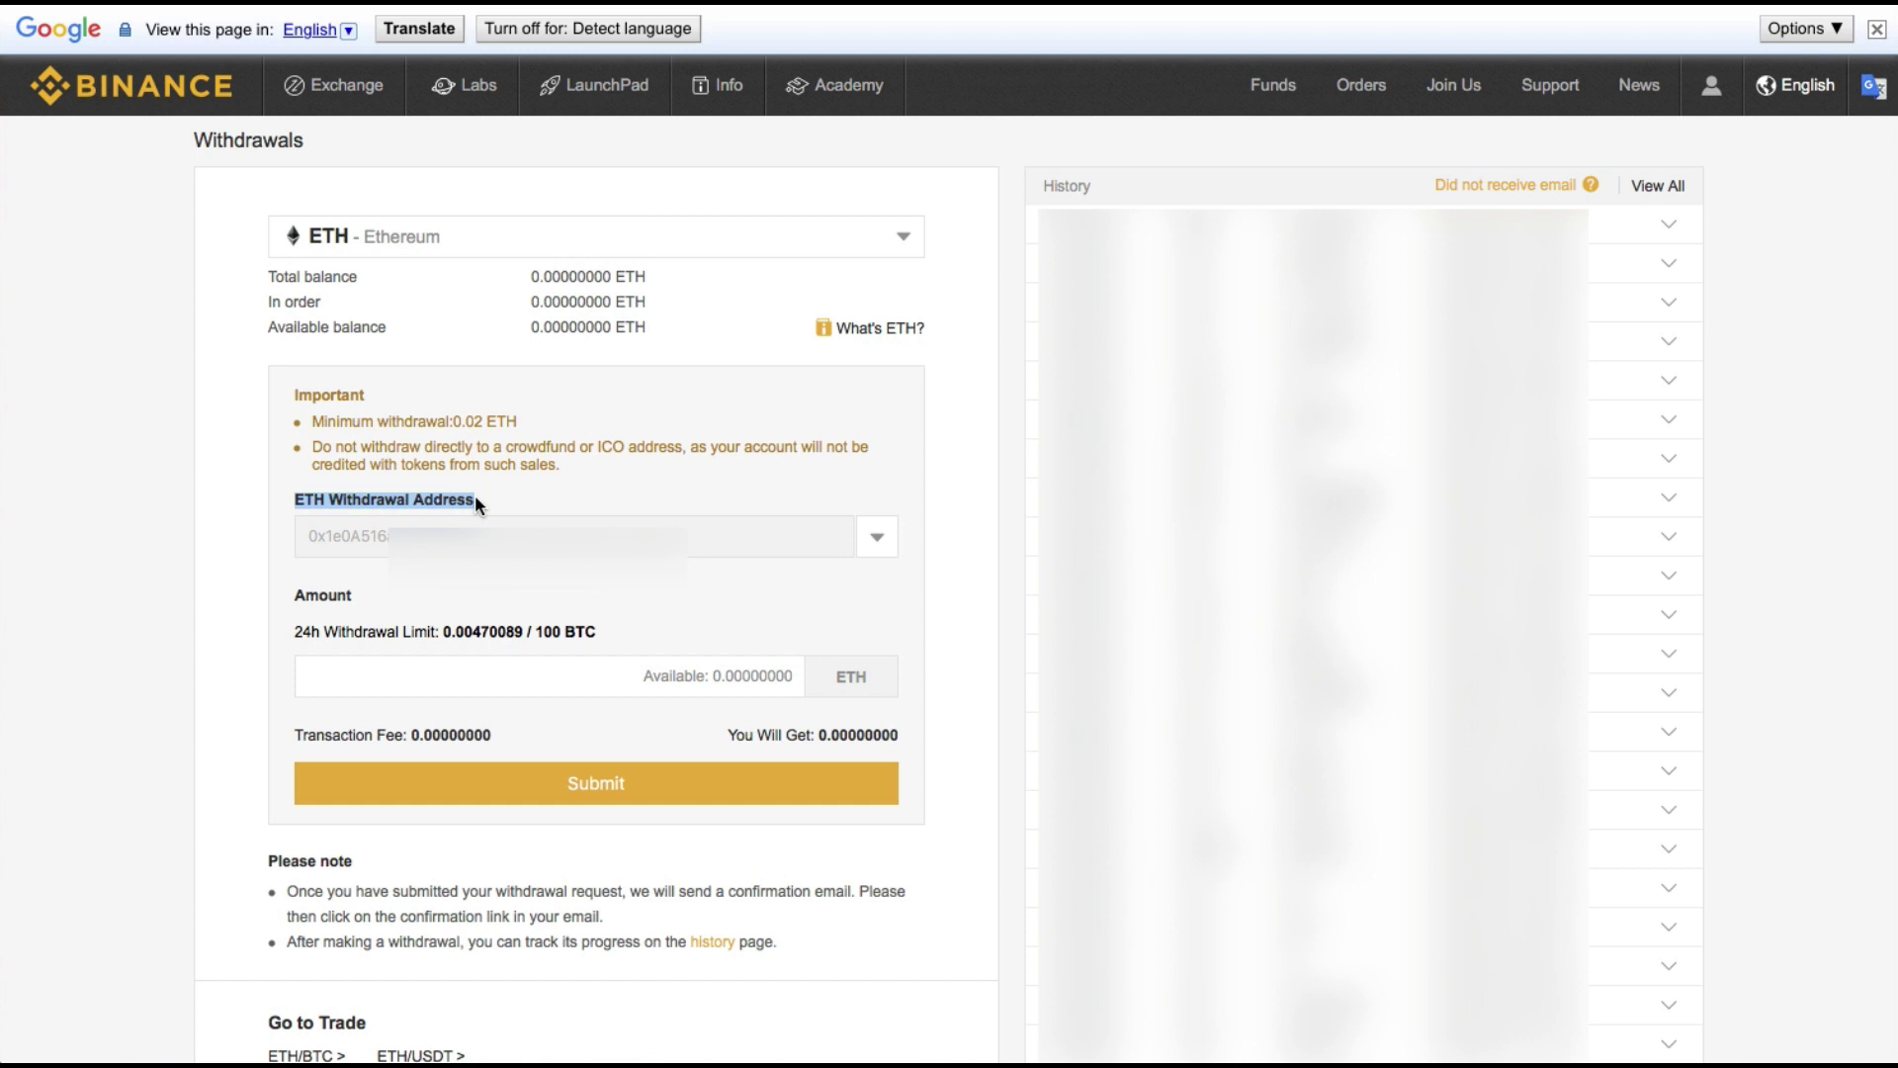
pyautogui.click(879, 538)
pyautogui.click(684, 577)
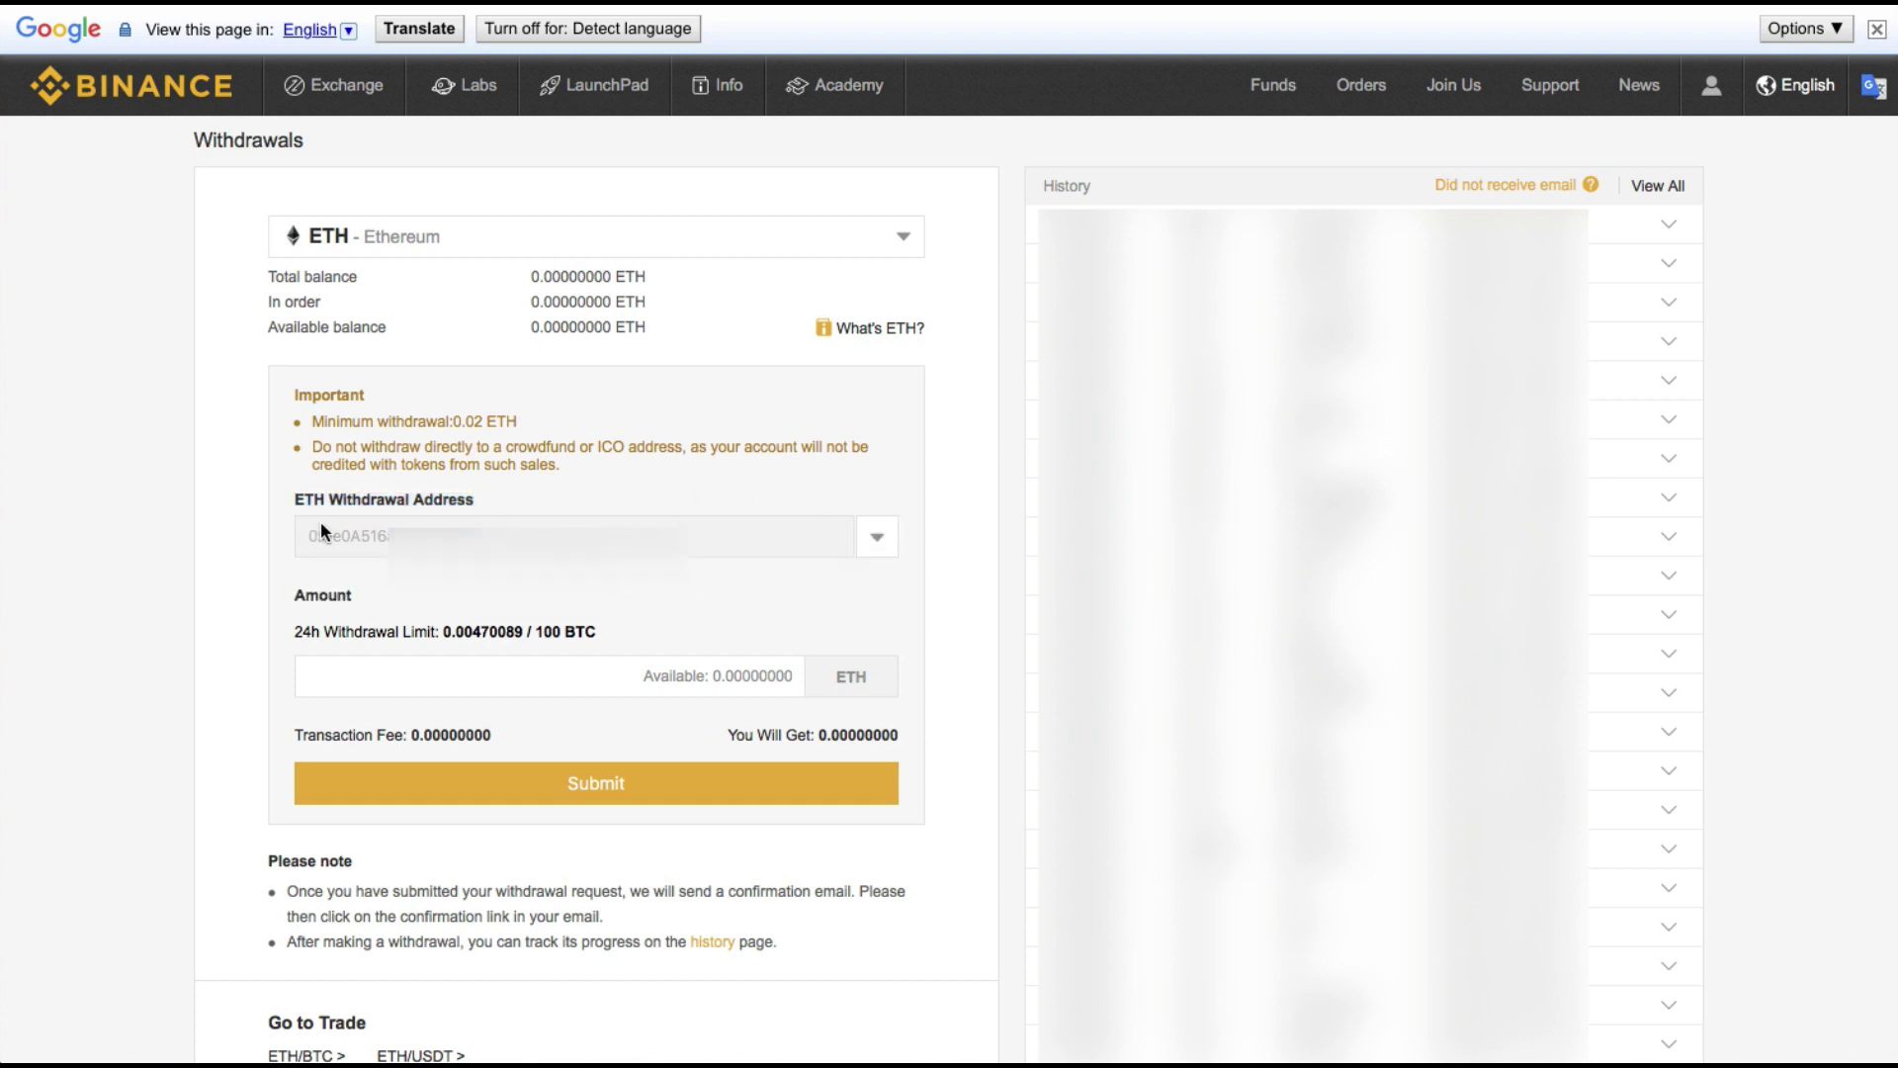
# - Switch the withdrawal coin to BTC - Bitcoin and pick its saved address
pyautogui.click(905, 243)
pyautogui.write('btc')
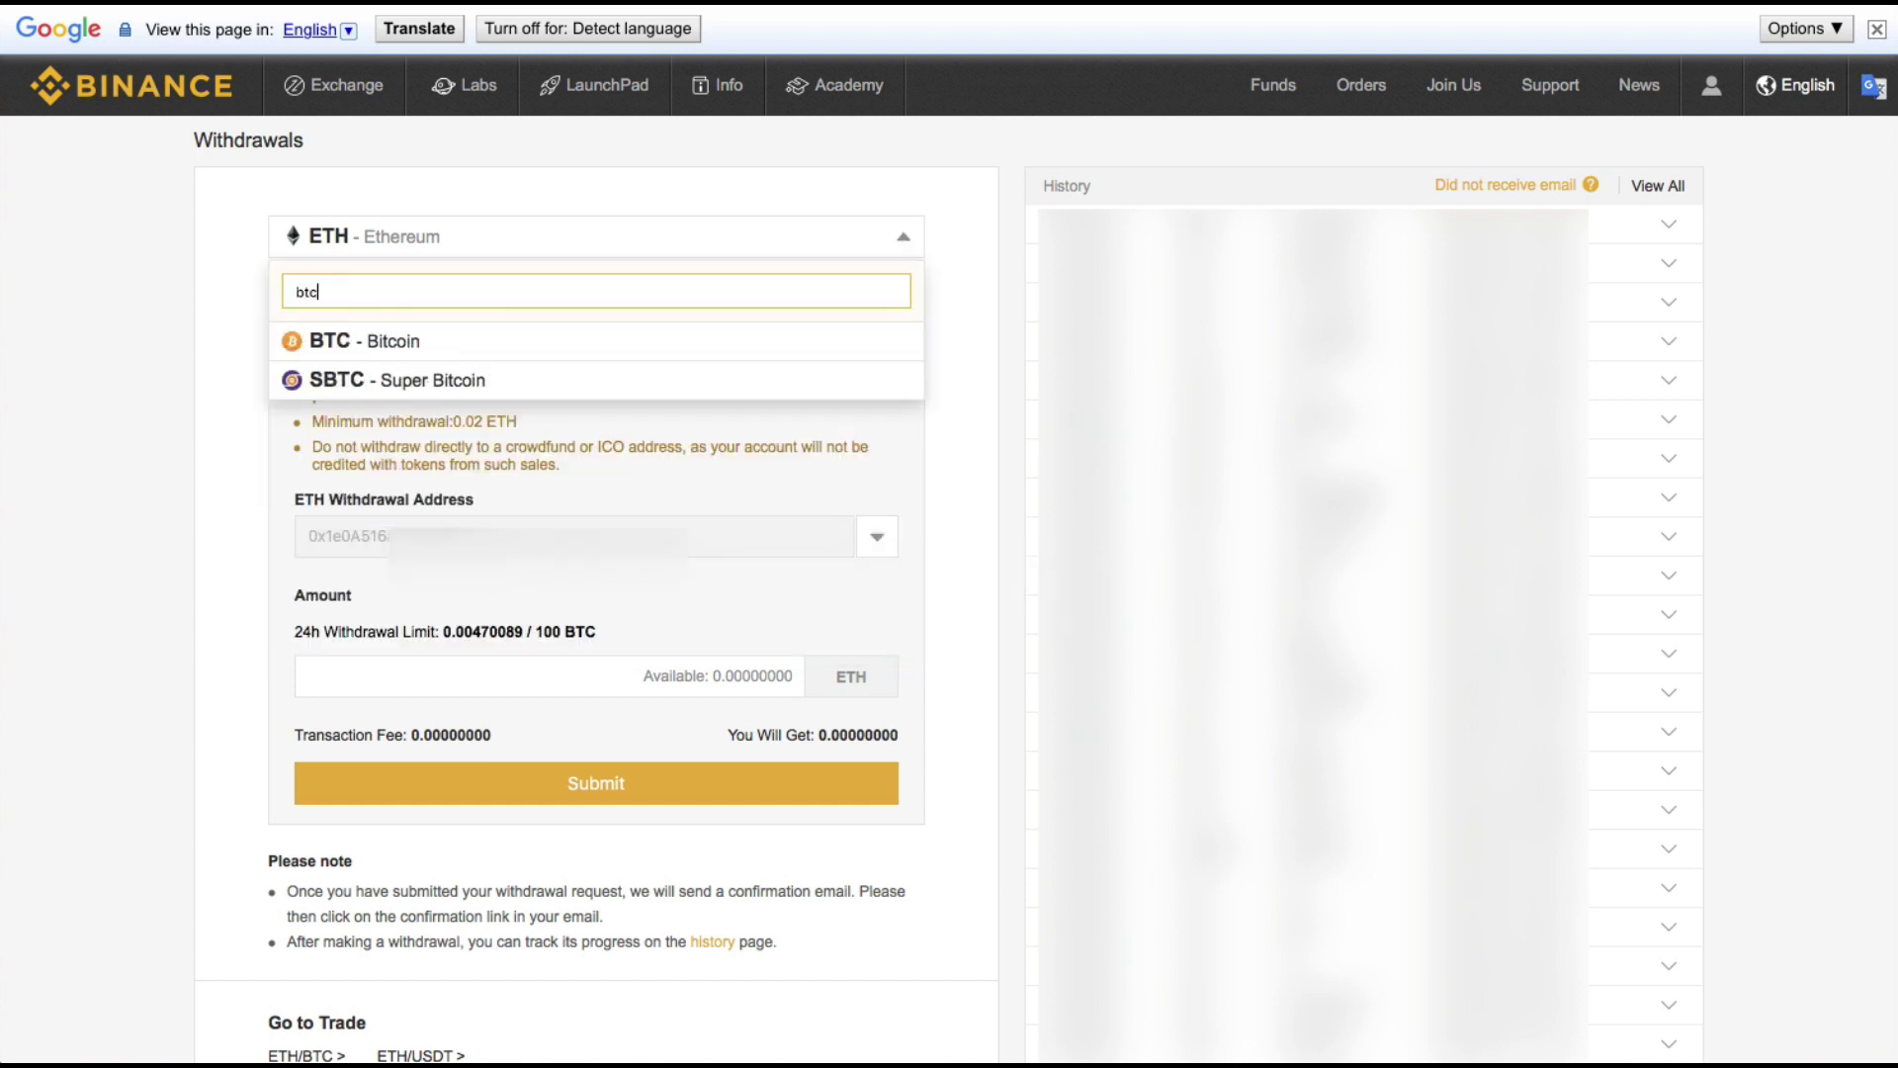
pyautogui.click(389, 340)
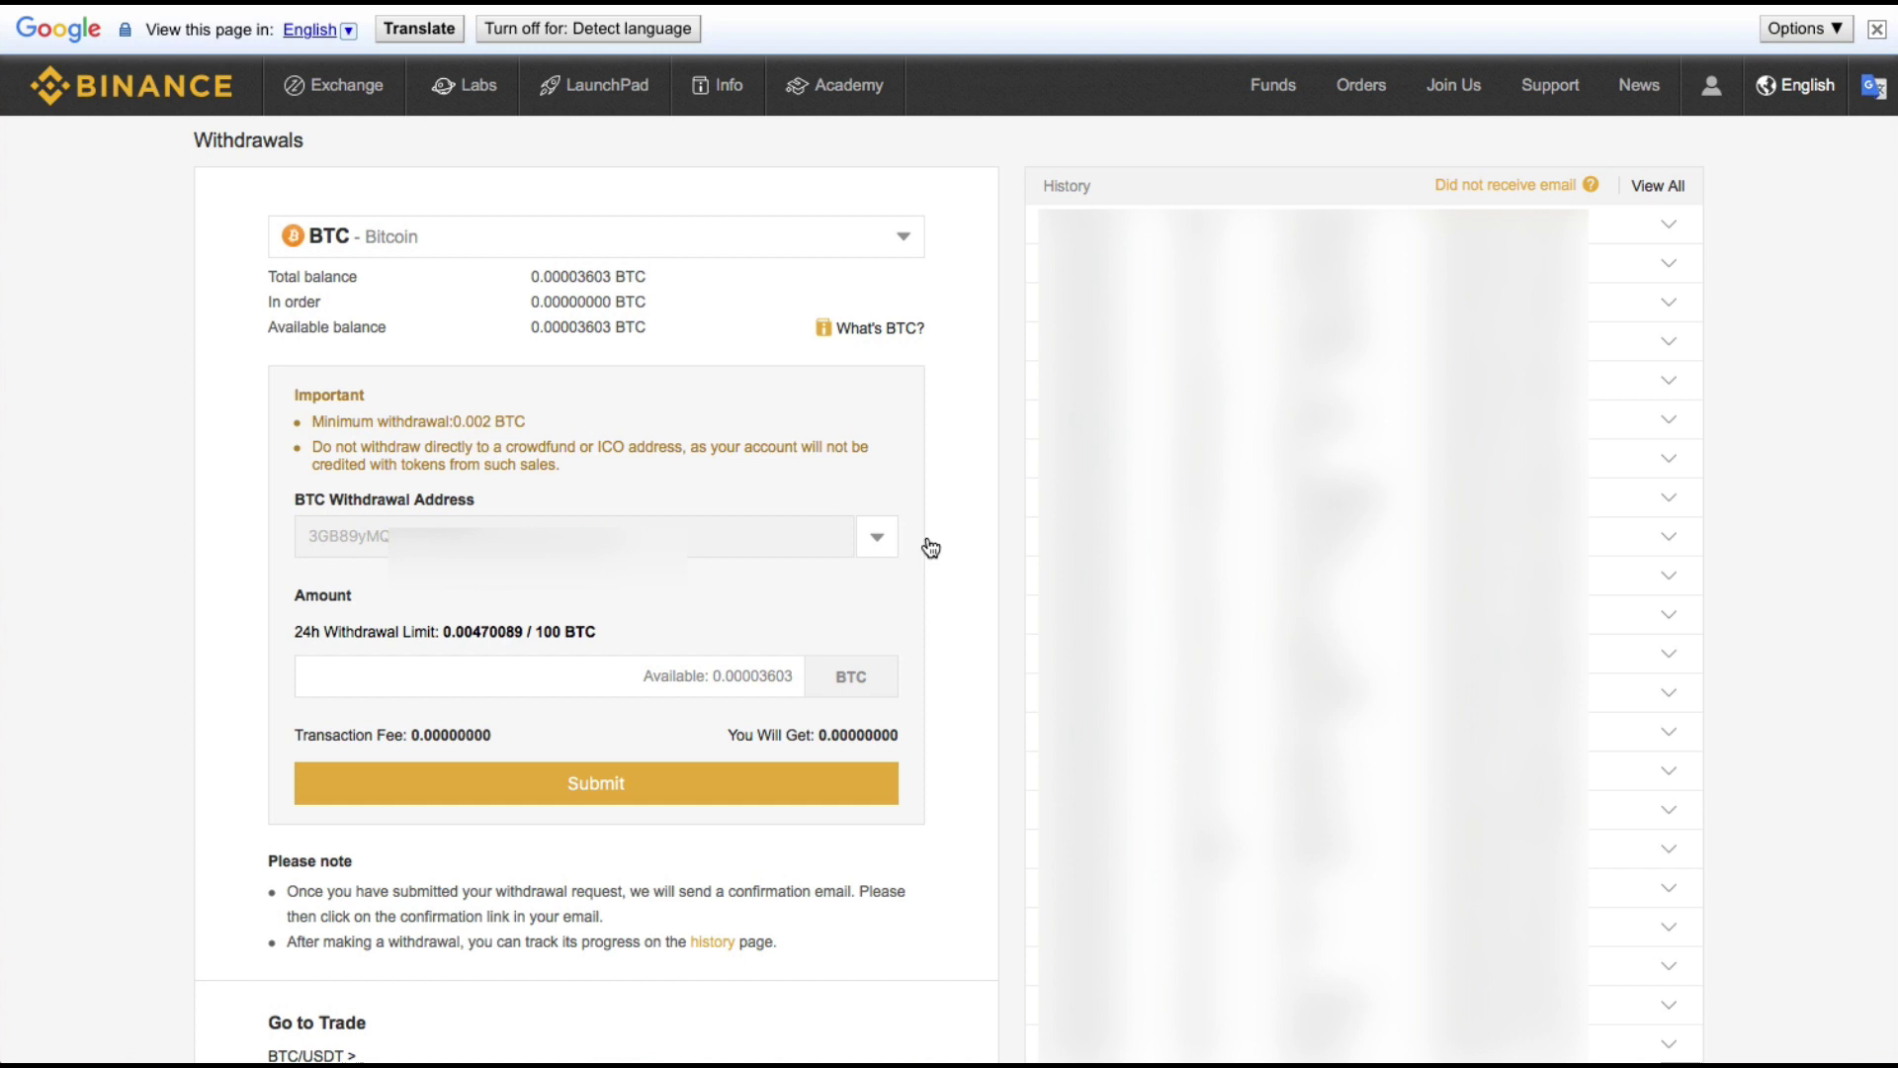
pyautogui.click(878, 537)
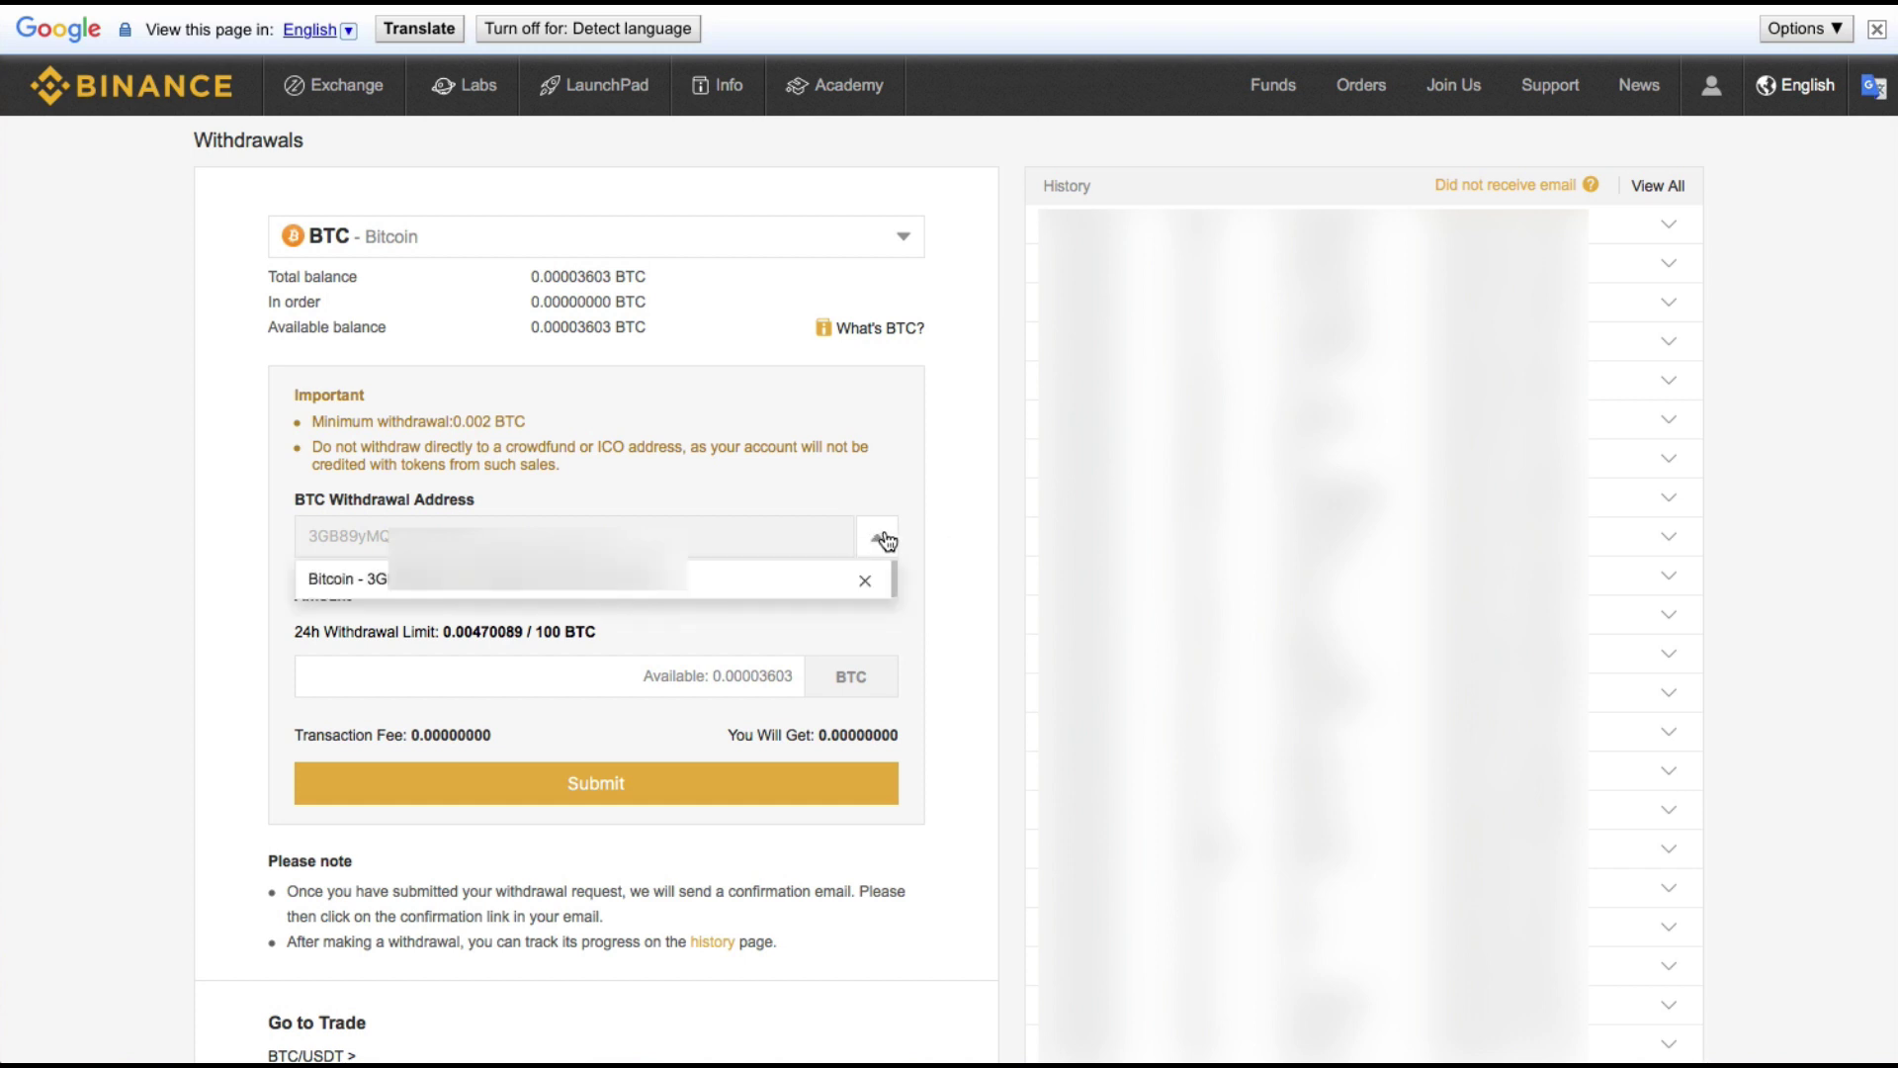
pyautogui.click(658, 590)
pyautogui.click(573, 532)
pyautogui.click(579, 586)
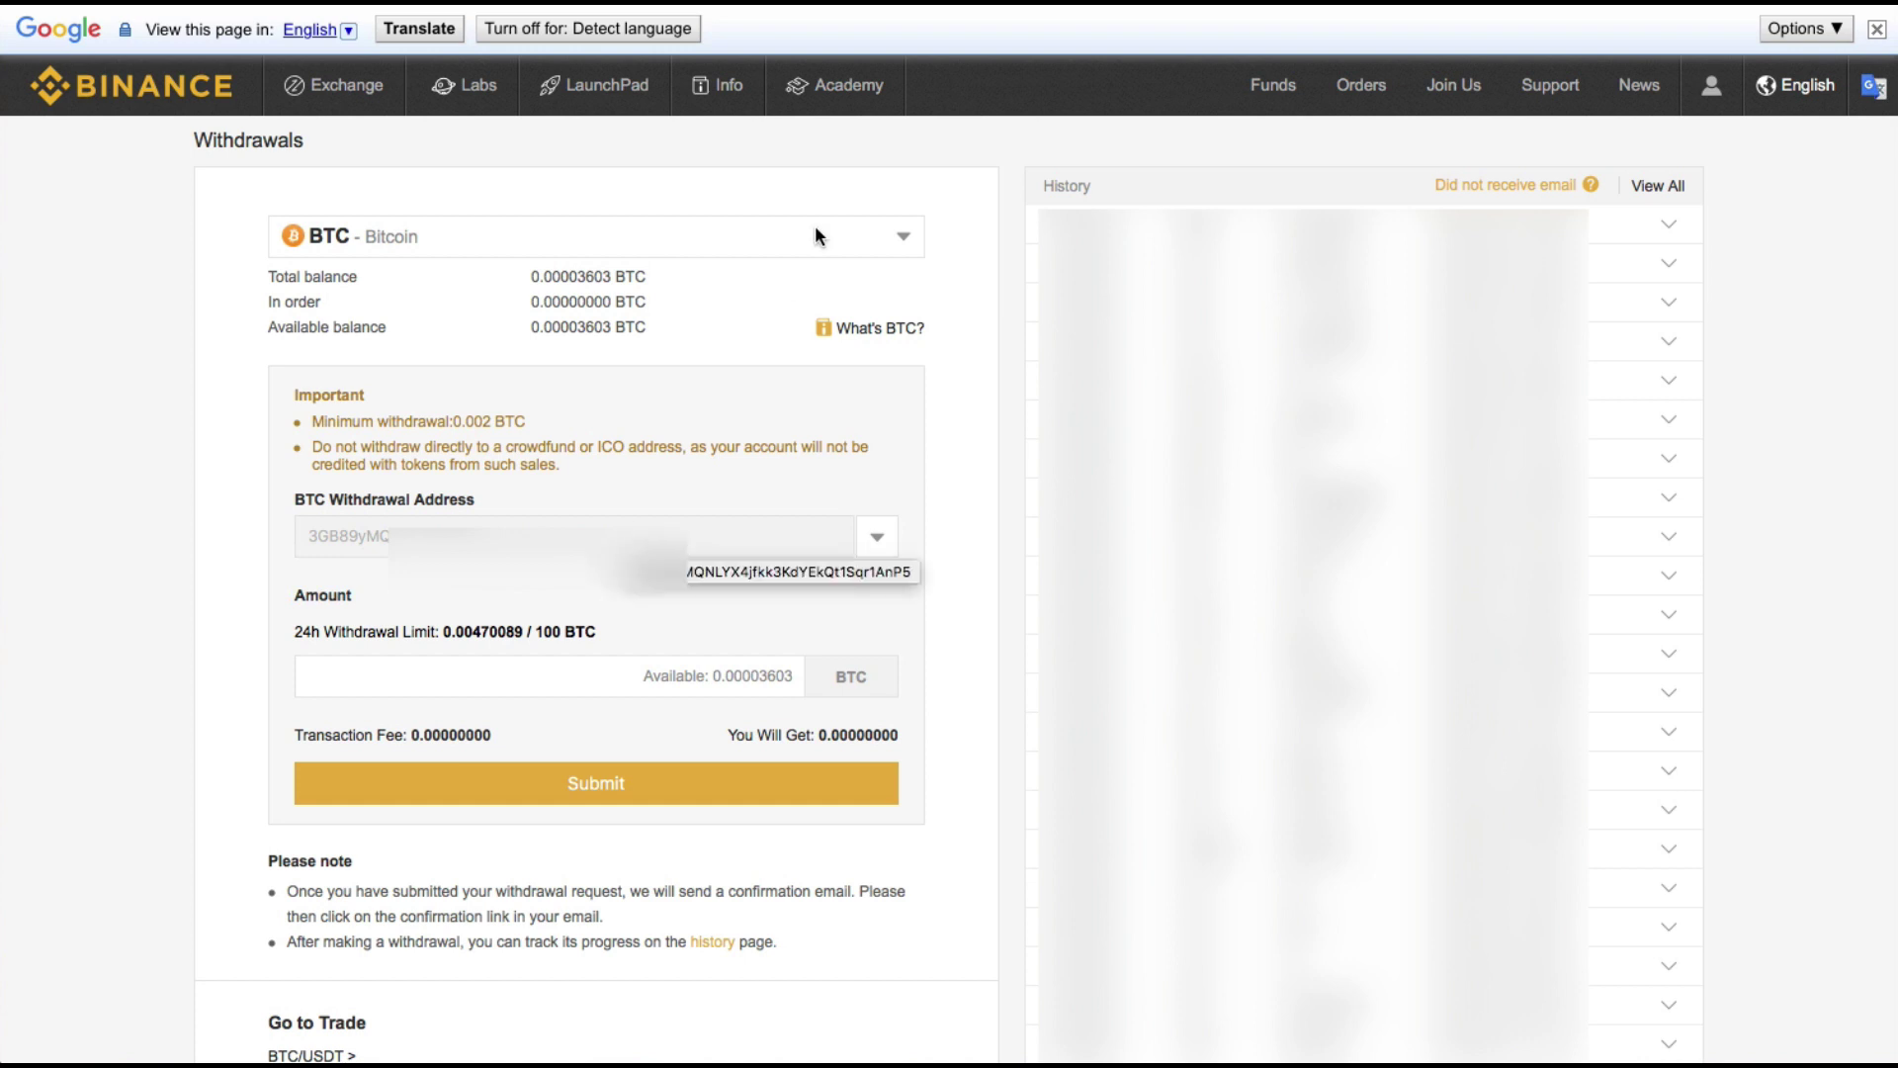
# - Switch the coin to ADA - Cardano and check that My ADA appears among saved addresses
pyautogui.click(895, 237)
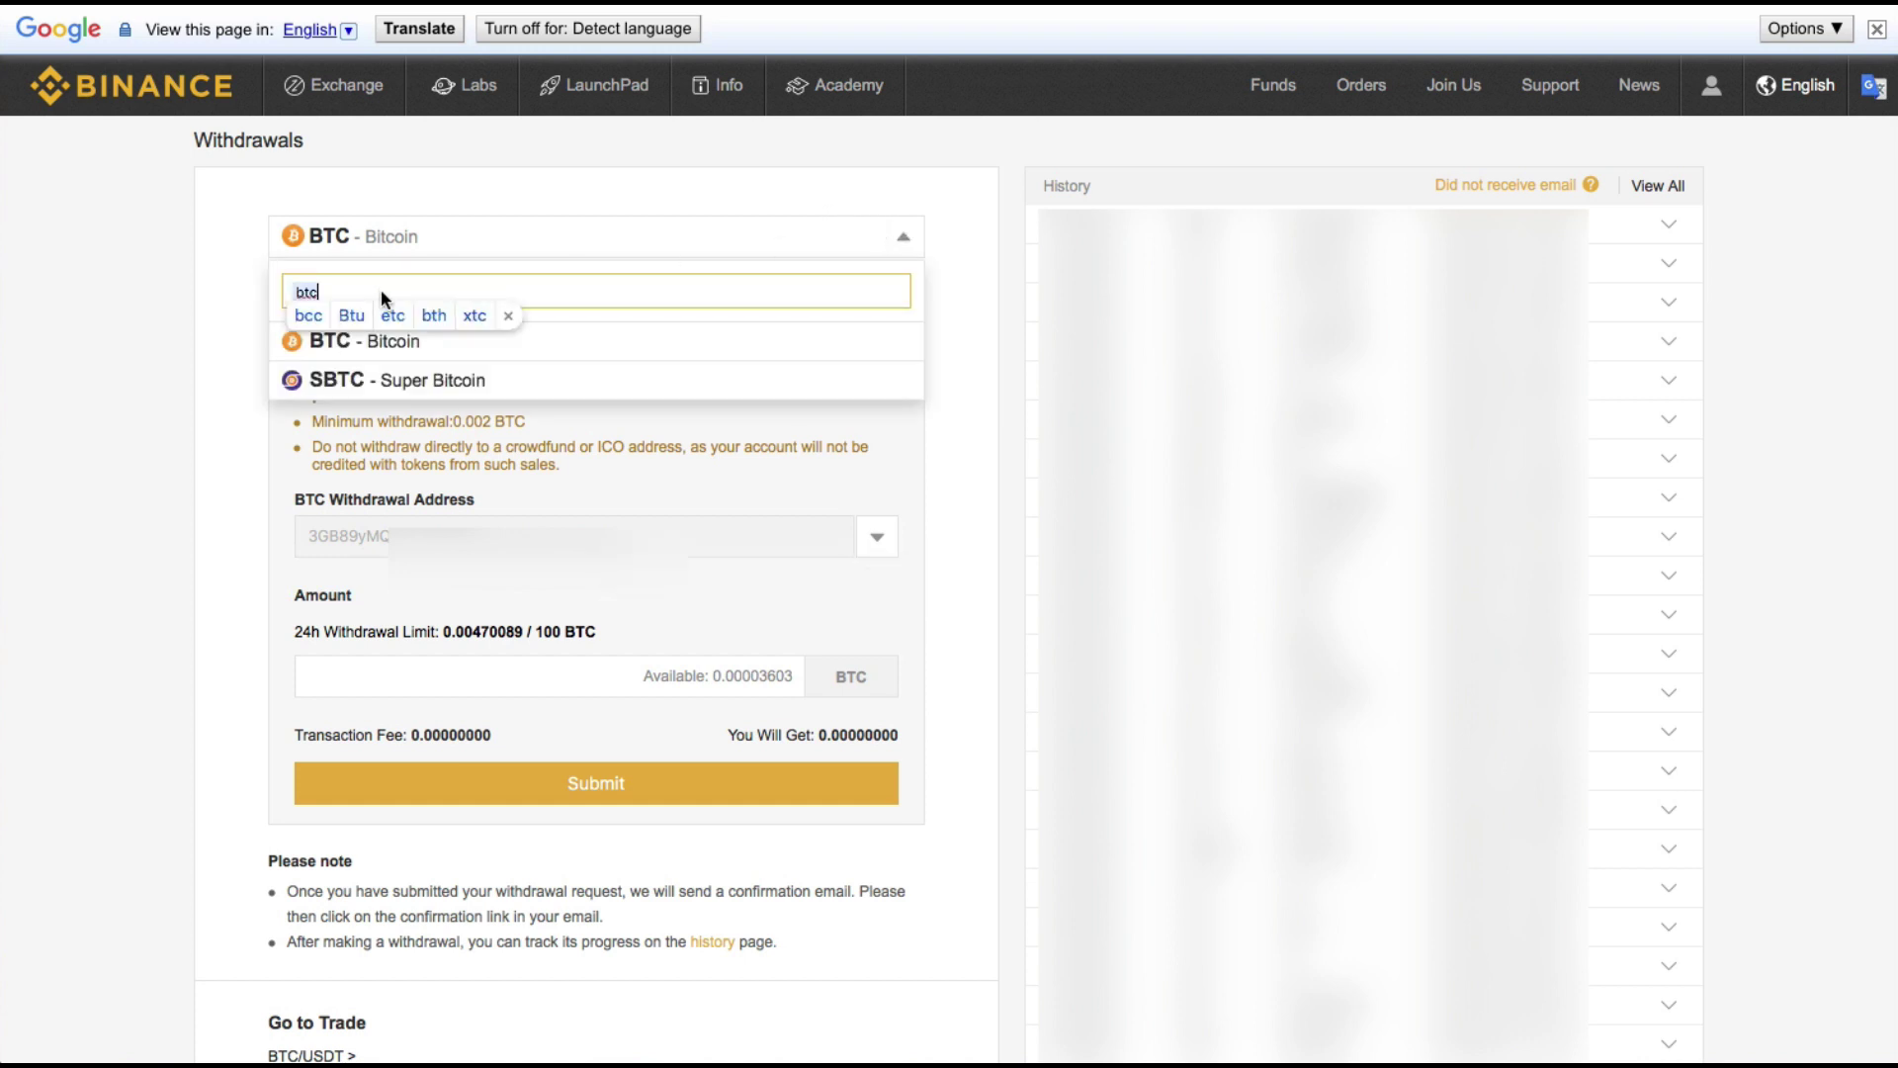
pyautogui.click(510, 316)
pyautogui.write('ada')
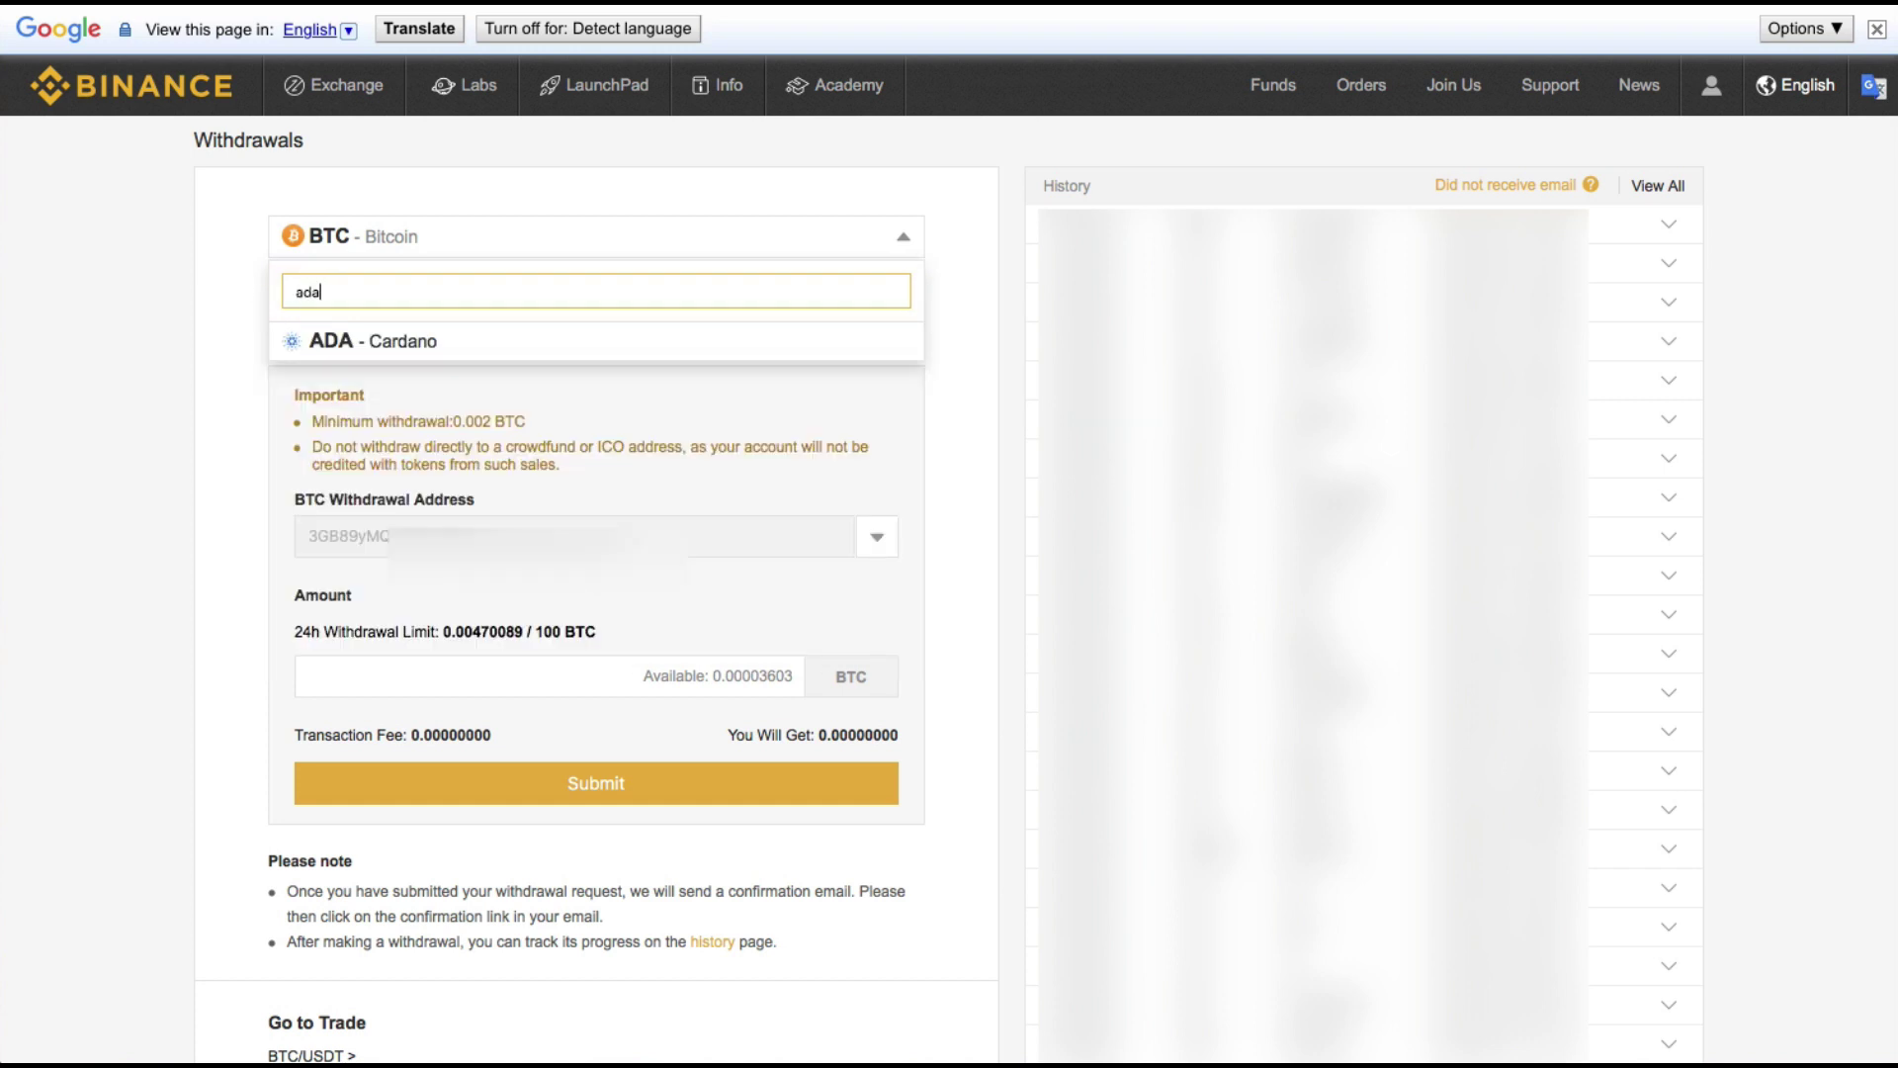
pyautogui.click(771, 346)
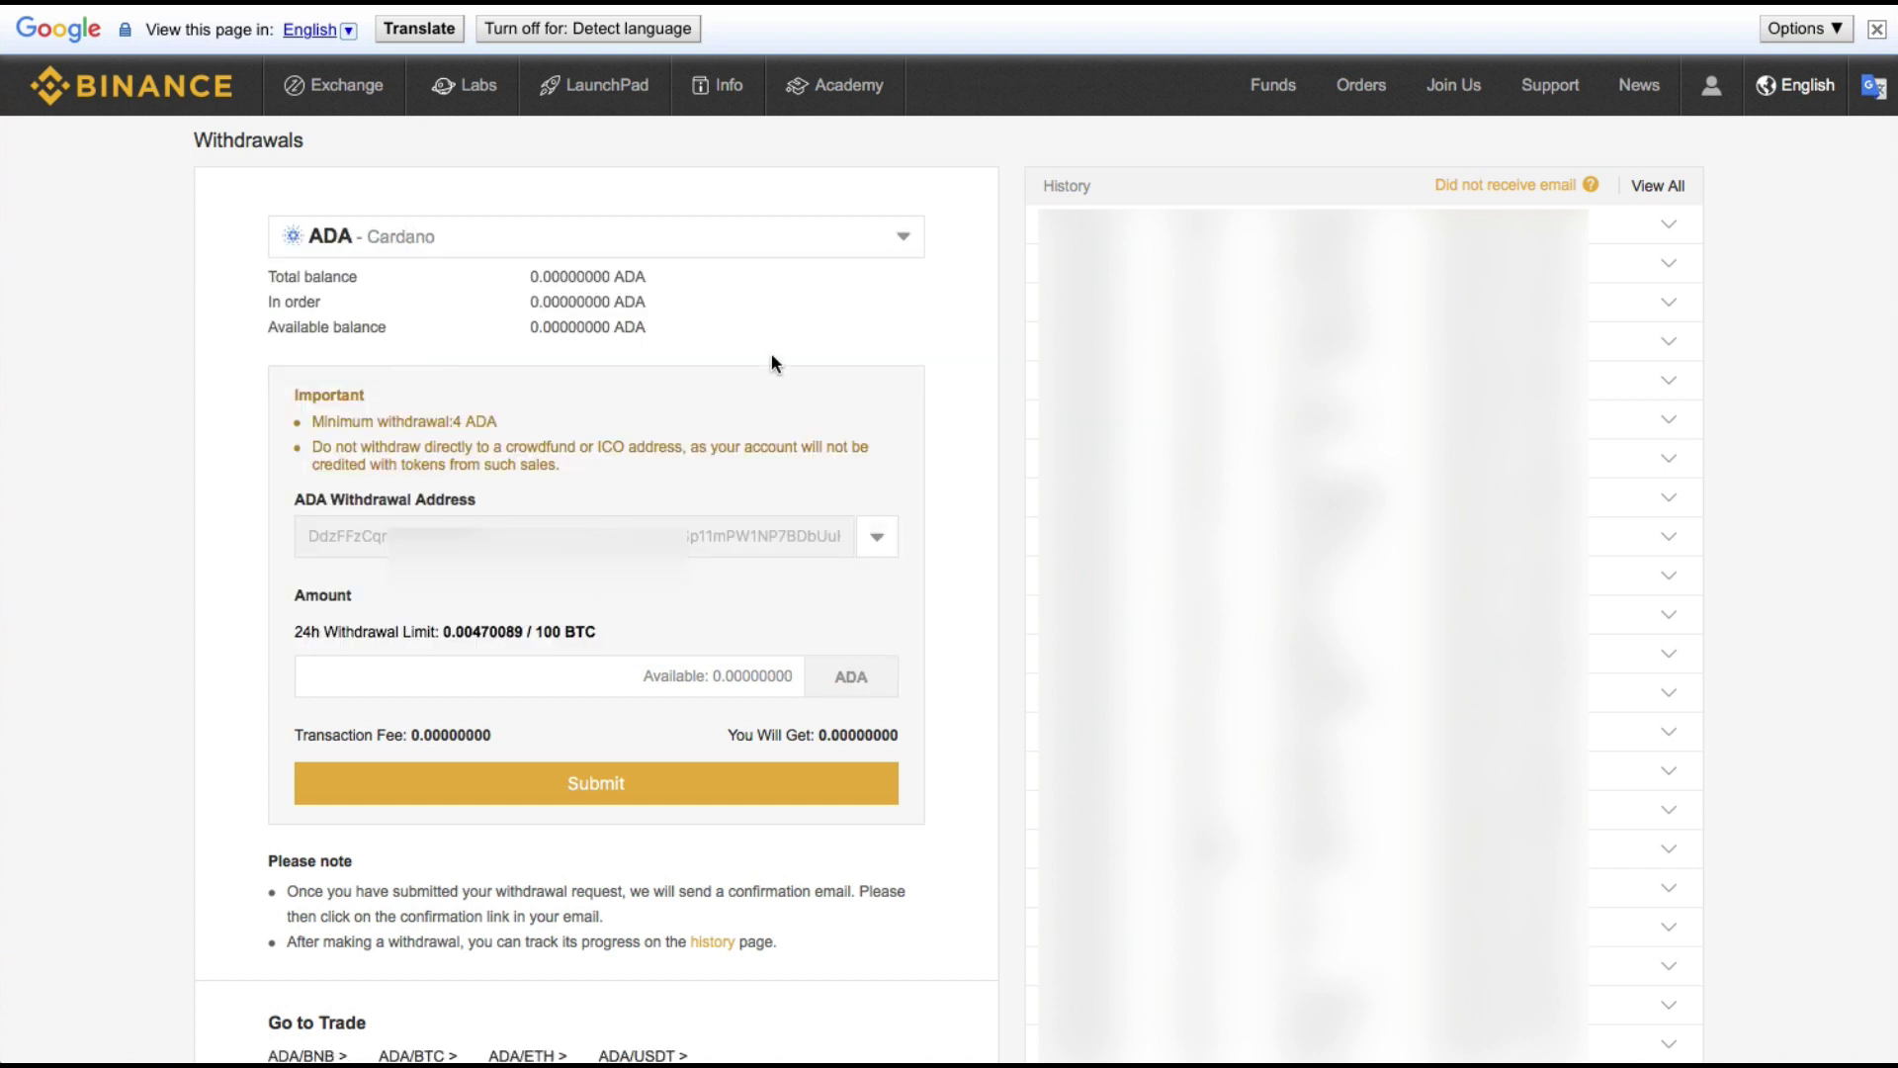
pyautogui.click(879, 540)
pyautogui.click(880, 536)
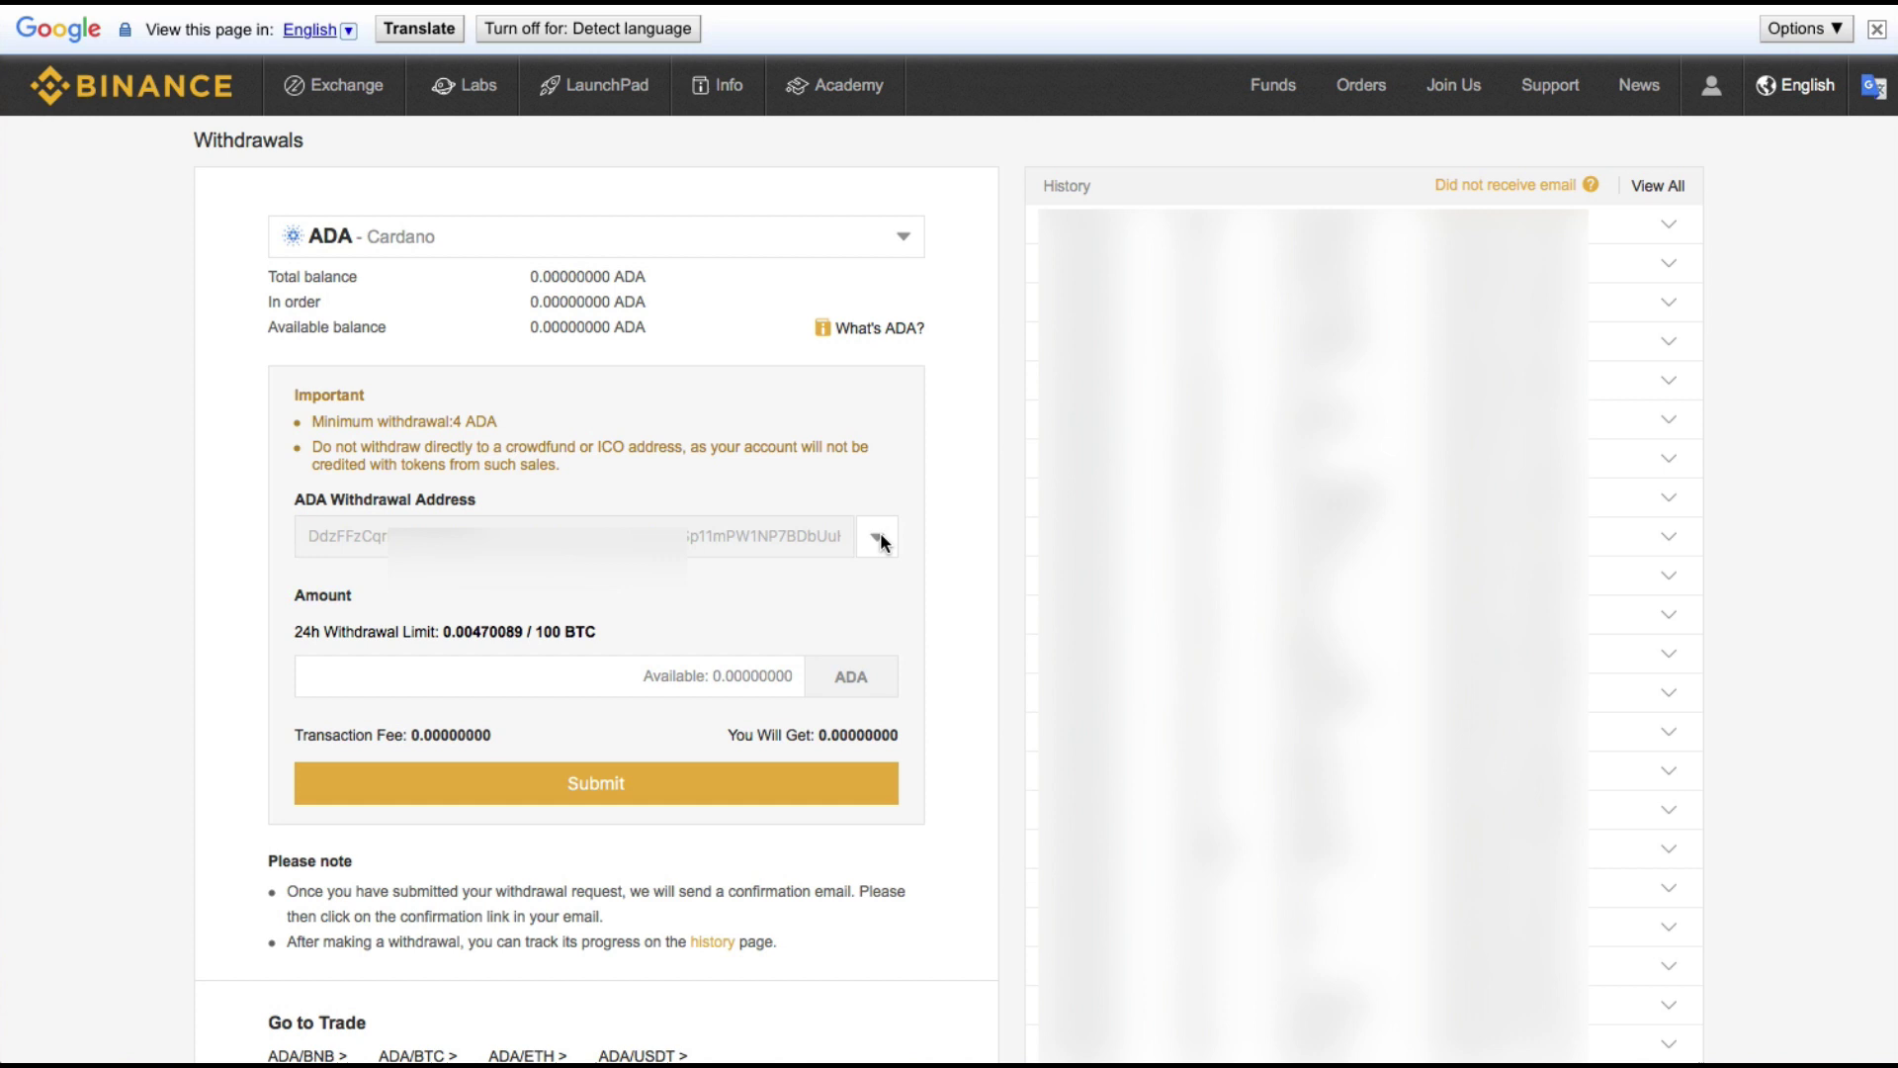